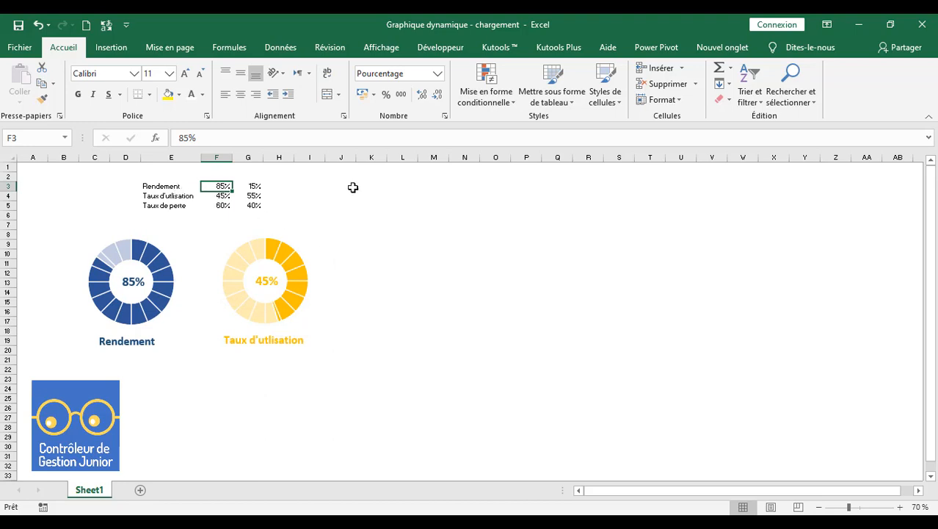
Set the Rendement percentage to 75% and the Taux d'utlisation percentage to 65% in column F.
{"action": "type", "text": "75"}
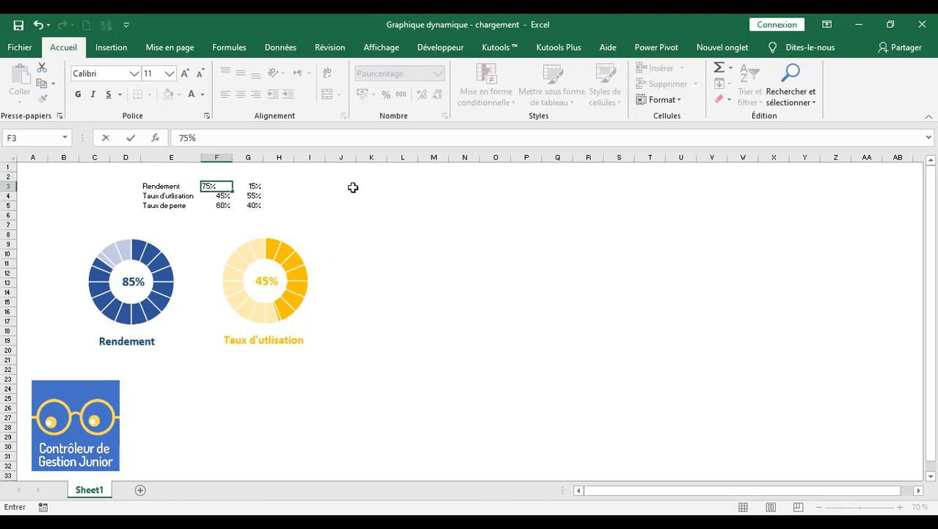
{"action": "key", "text": "Return"}
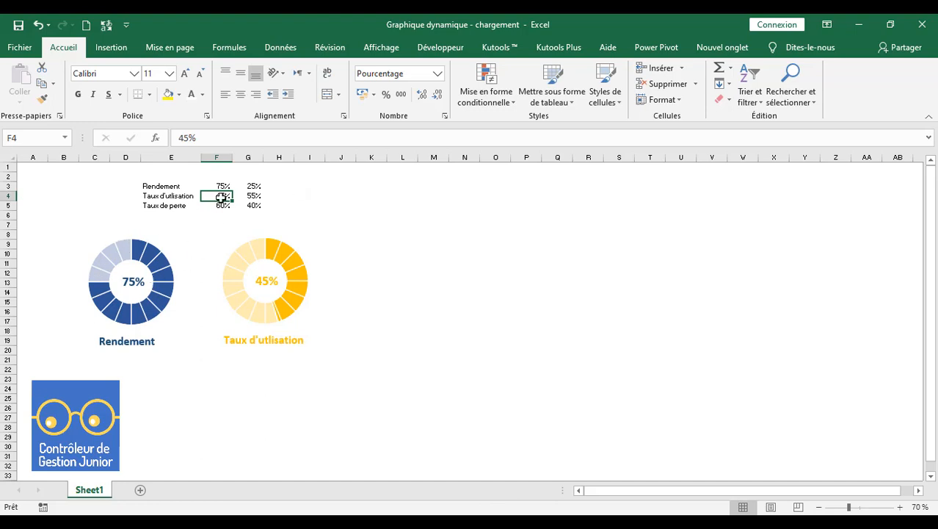
{"action": "type", "text": "6"}
{"action": "key", "text": "Return"}
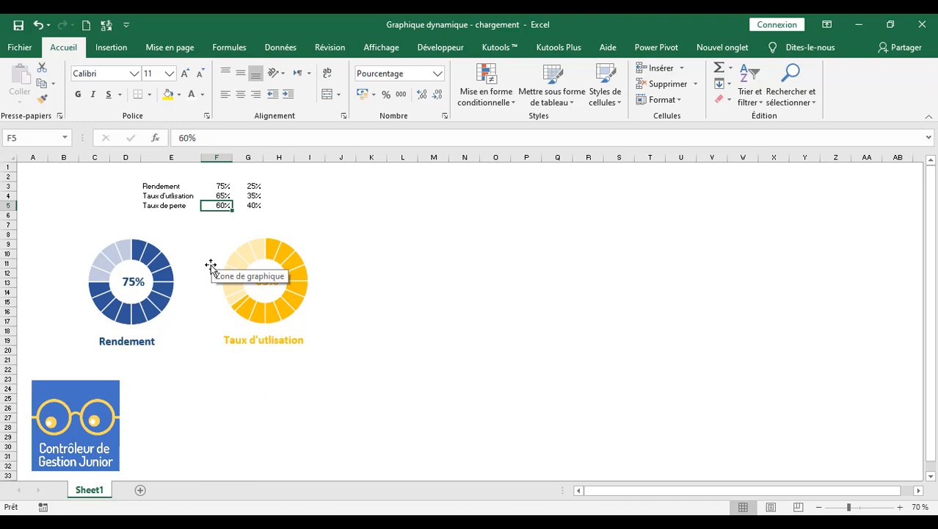
Insert an empty doughnut chart and place it beside the two existing charts, starting around cell K7.
{"action": "left_click", "coordinate": [359, 270]}
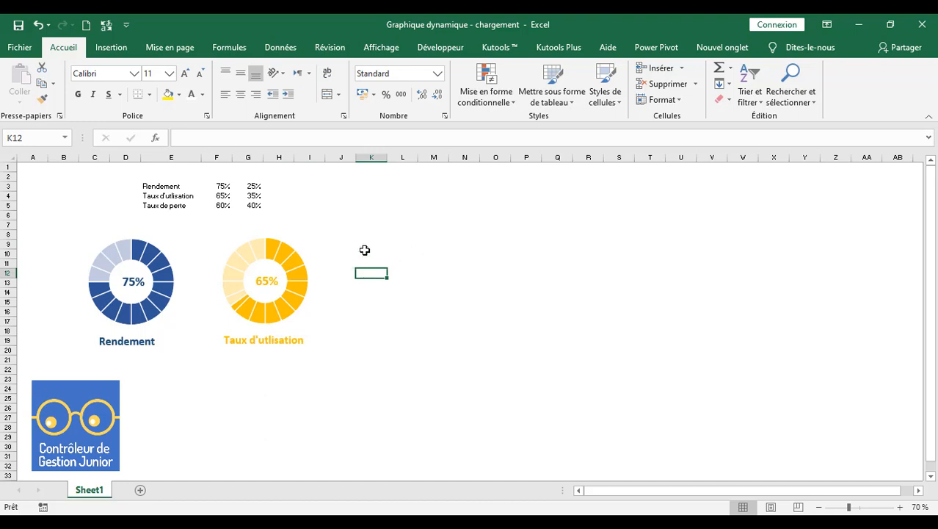
{"action": "left_click", "coordinate": [116, 48]}
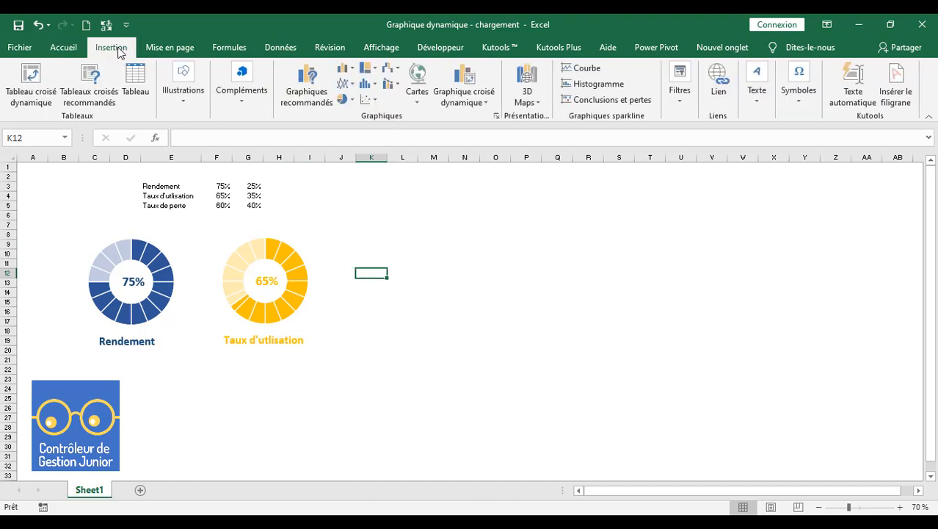
{"action": "left_click", "coordinate": [344, 98]}
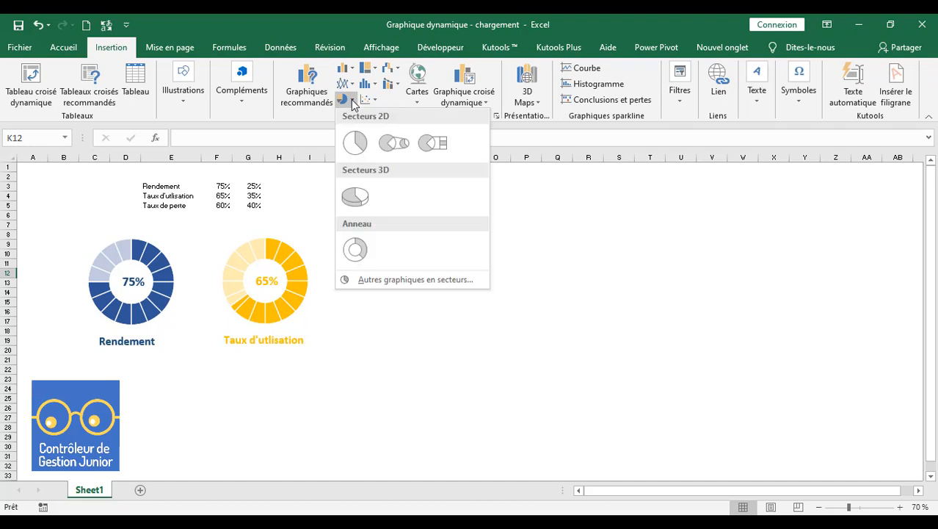
{"action": "left_click", "coordinate": [365, 252]}
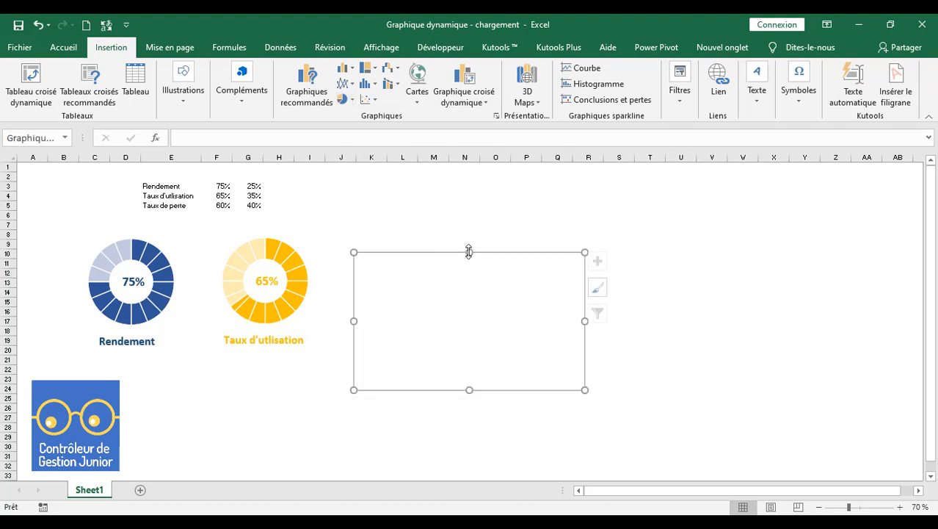
{"action": "left_click_drag", "start_coordinate": [444, 254], "coordinate": [446, 224]}
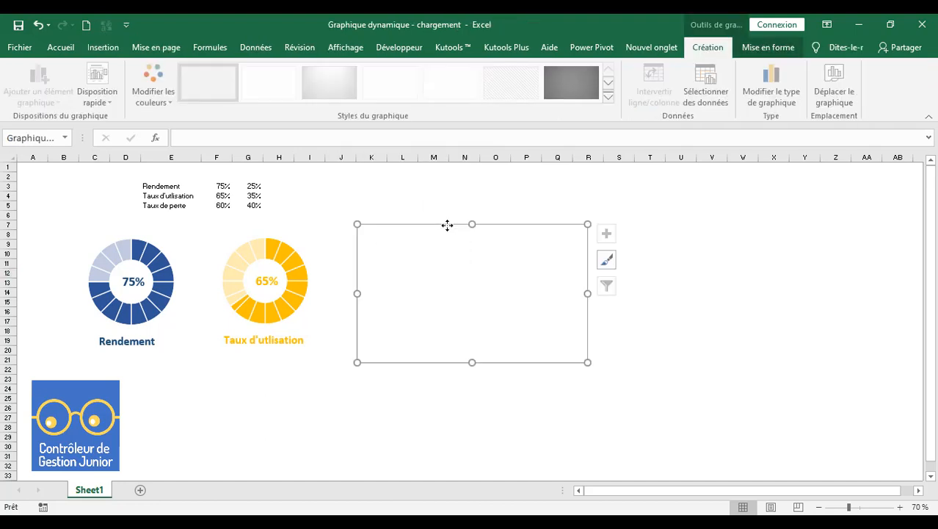
Add a data series to the new chart with twenty values of 1 entered as an array constant.
{"action": "right_click", "coordinate": [588, 241]}
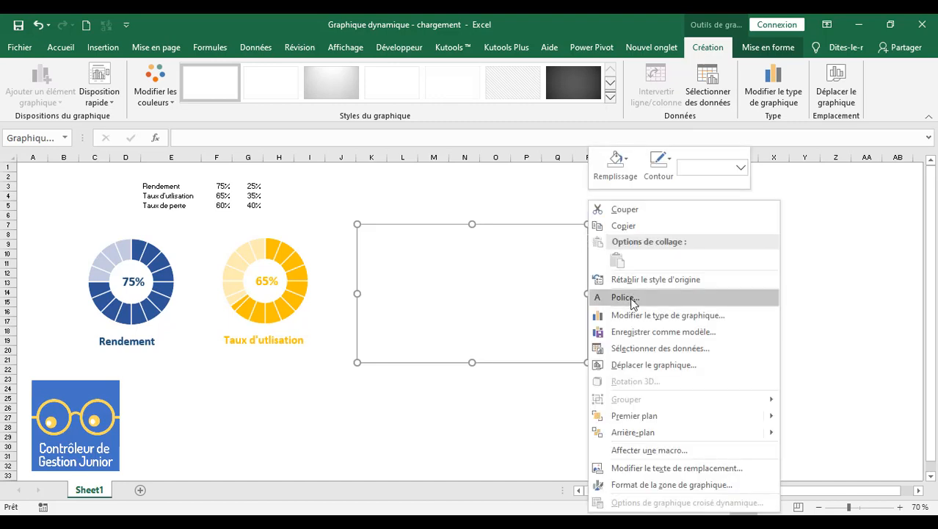
{"action": "left_click", "coordinate": [632, 354]}
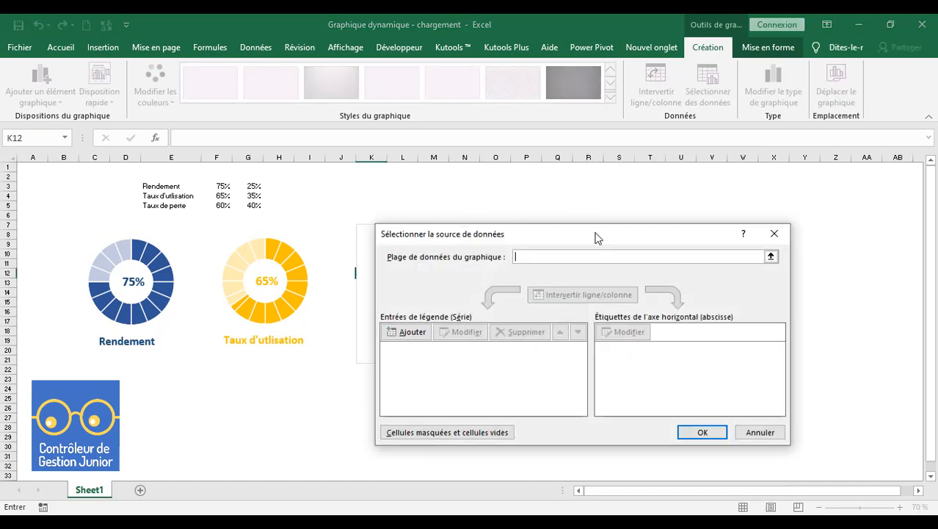
{"action": "left_click_drag", "start_coordinate": [596, 238], "coordinate": [709, 188]}
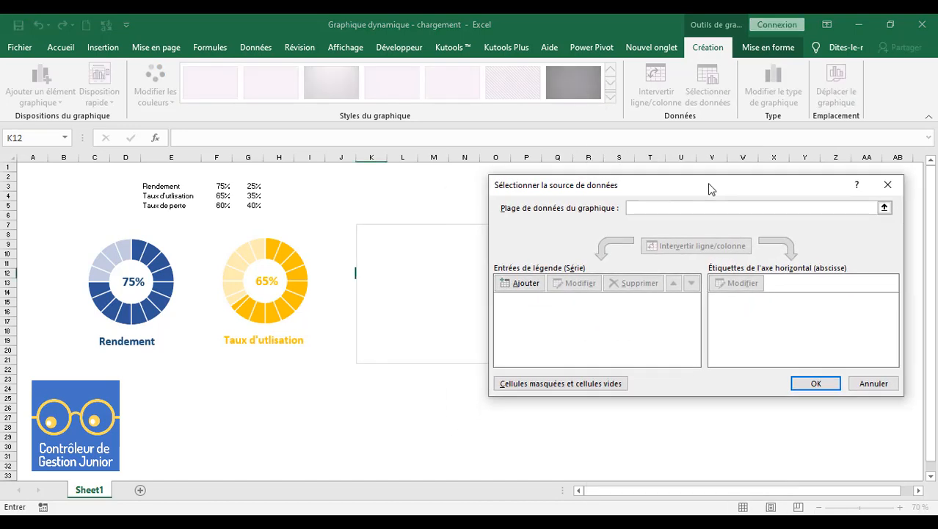
{"action": "left_click", "coordinate": [523, 285]}
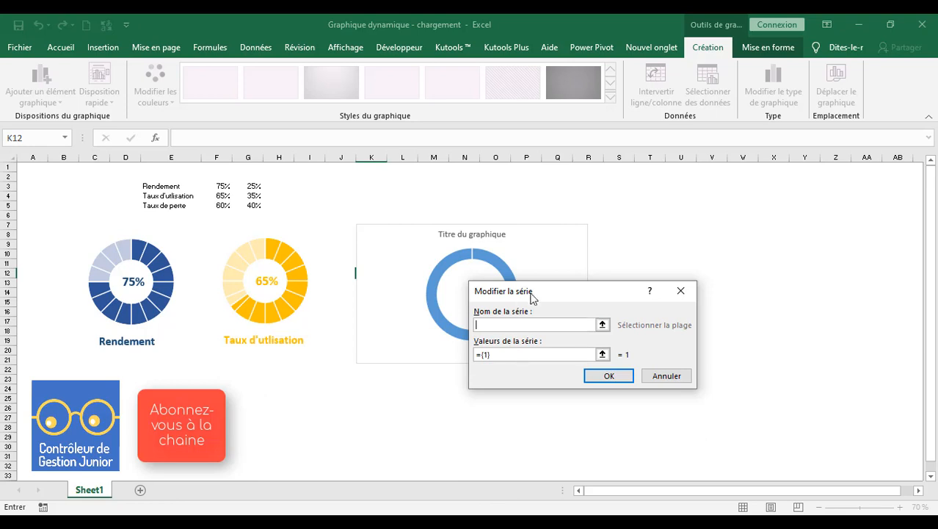
{"action": "left_click_drag", "start_coordinate": [532, 297], "coordinate": [596, 287]}
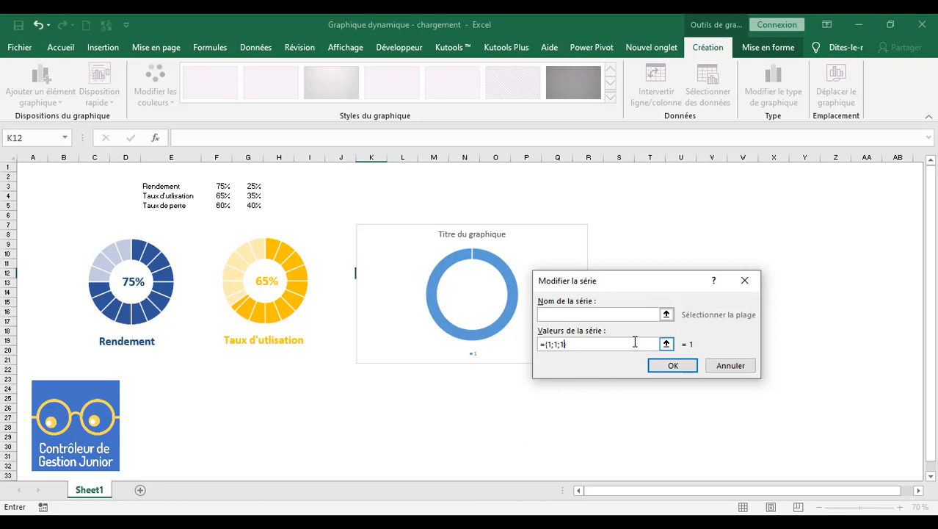
{"action": "double_click", "coordinate": [566, 342]}
{"action": "left_click_drag", "start_coordinate": [569, 344], "coordinate": [552, 344]}
{"action": "left_click", "coordinate": [571, 343]}
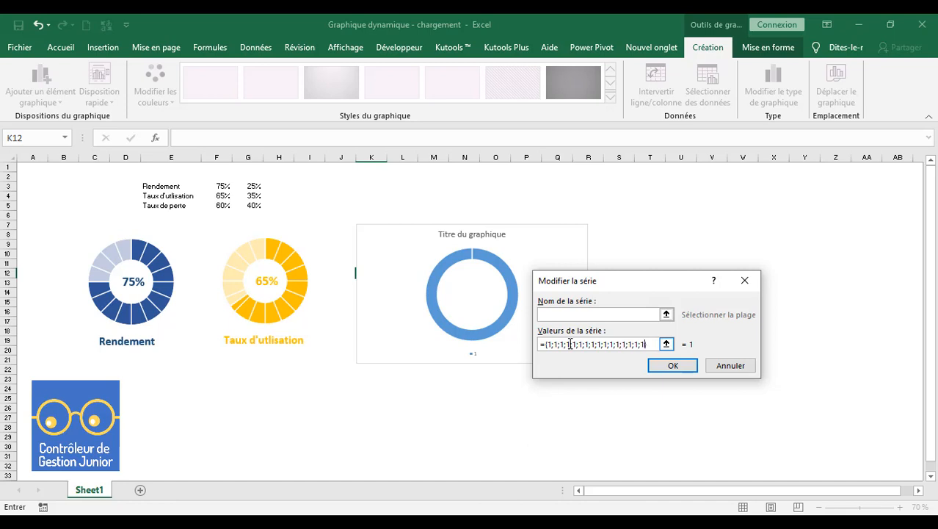
{"action": "type", "text": "1"}
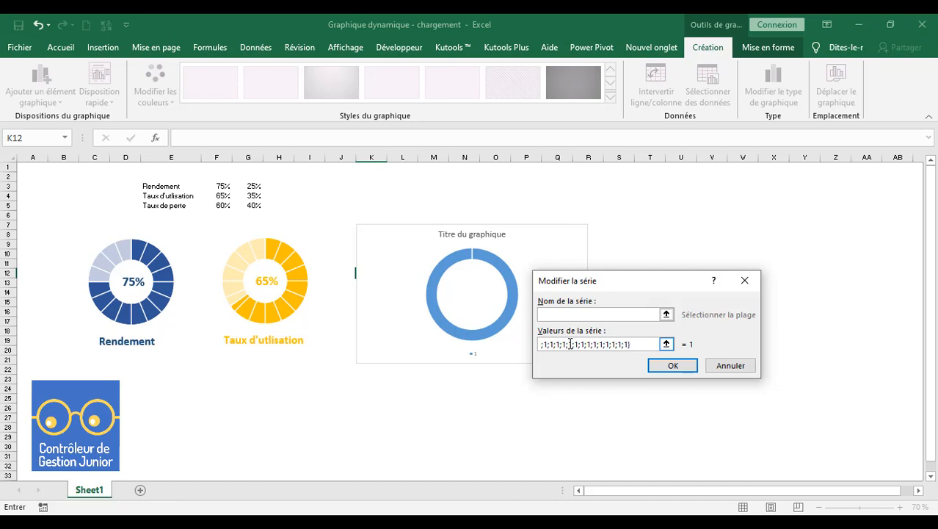
{"action": "left_click", "coordinate": [666, 364]}
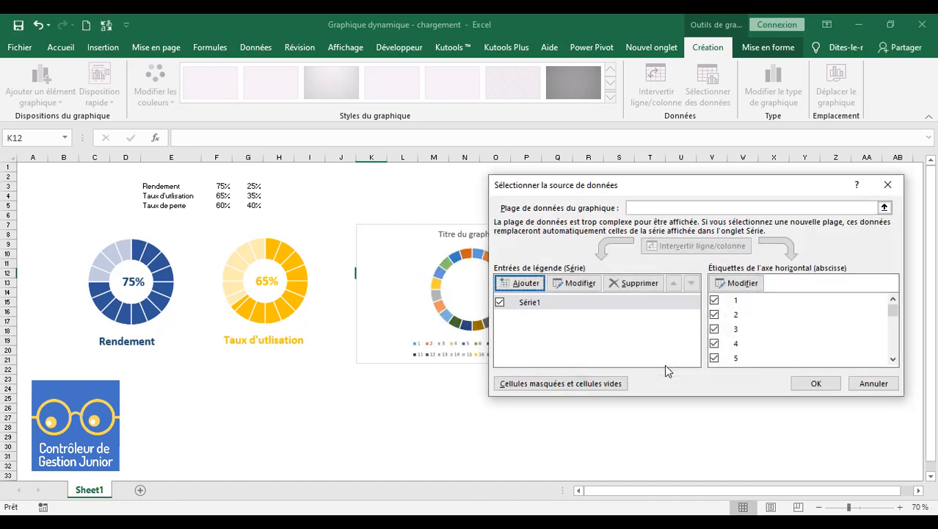
{"action": "left_click", "coordinate": [821, 384]}
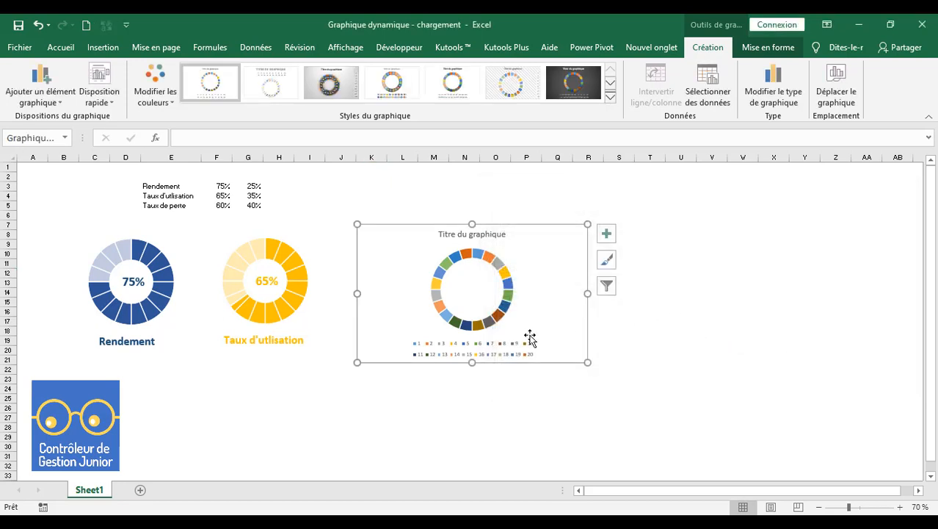
Delete the legend and the title from the new doughnut chart.
{"action": "left_click", "coordinate": [490, 351]}
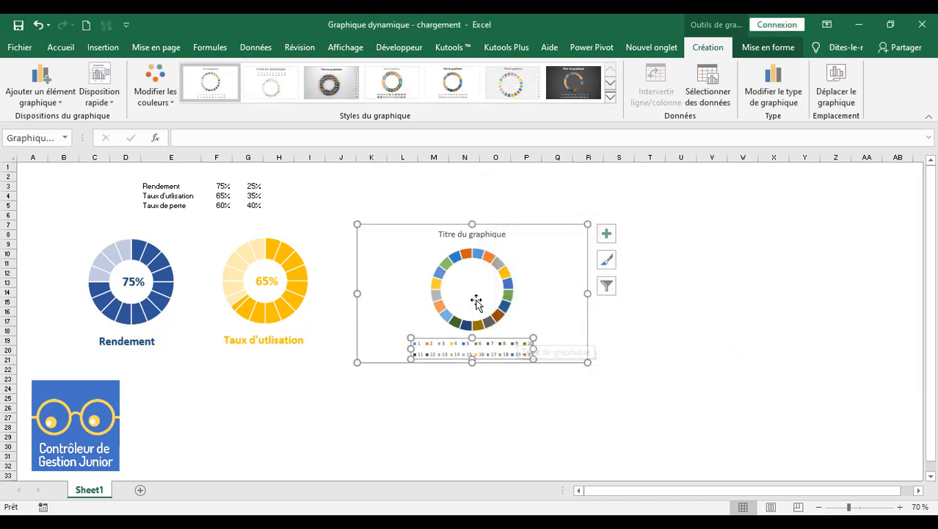
{"action": "key", "text": "Delete"}
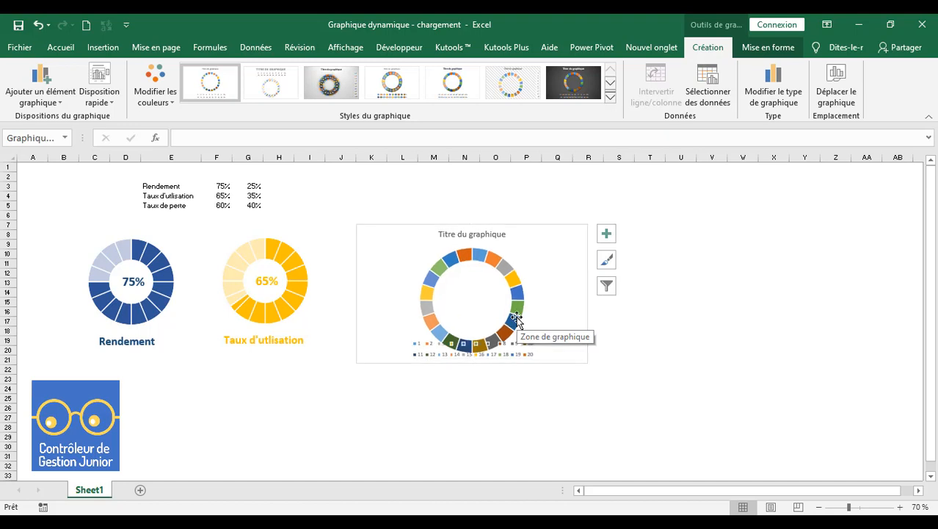
{"action": "left_click", "coordinate": [477, 233]}
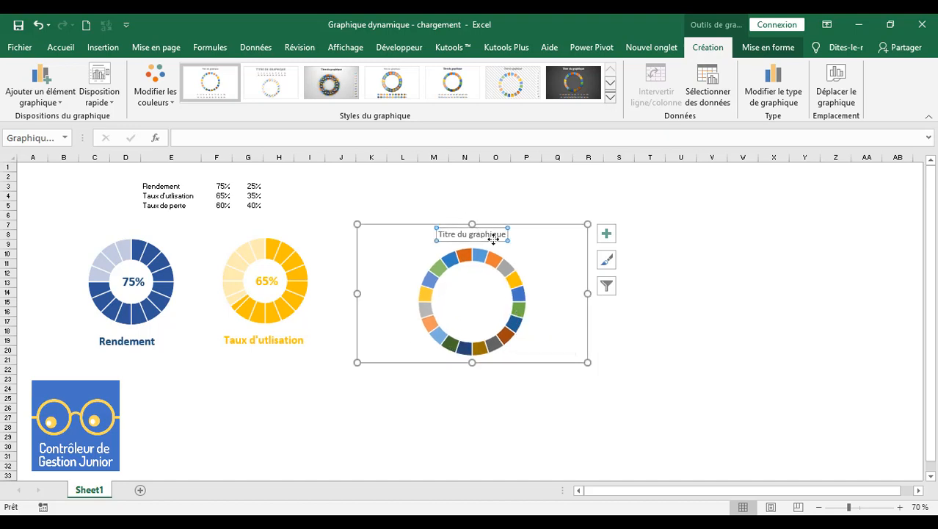
{"action": "key", "text": "Delete"}
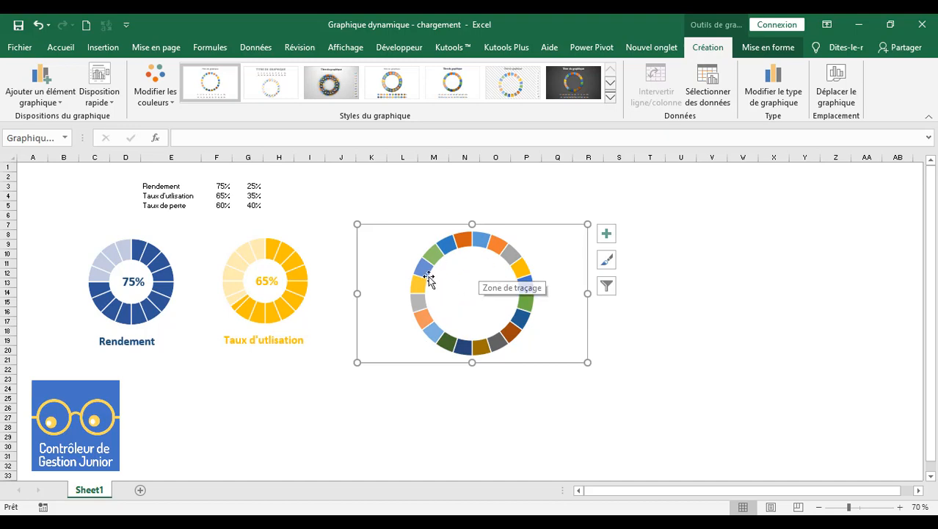
Try a solid green fill on the new chart's chart area, and set it to solid white.
{"action": "right_click", "coordinate": [588, 259]}
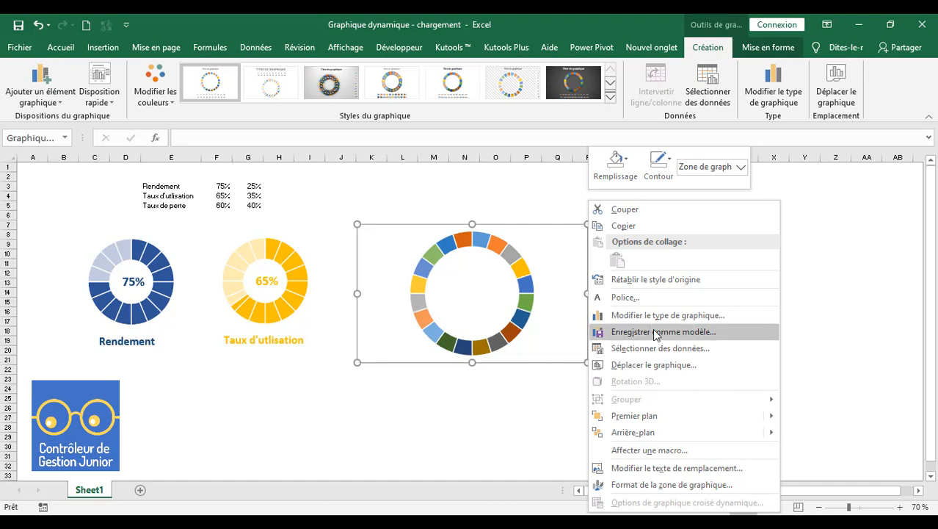
{"action": "left_click", "coordinate": [647, 485]}
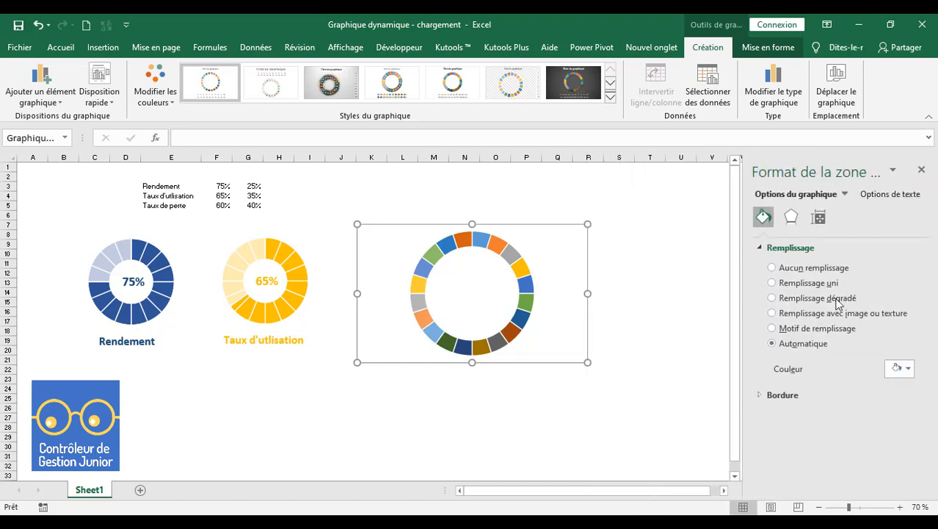
{"action": "left_click", "coordinate": [908, 369]}
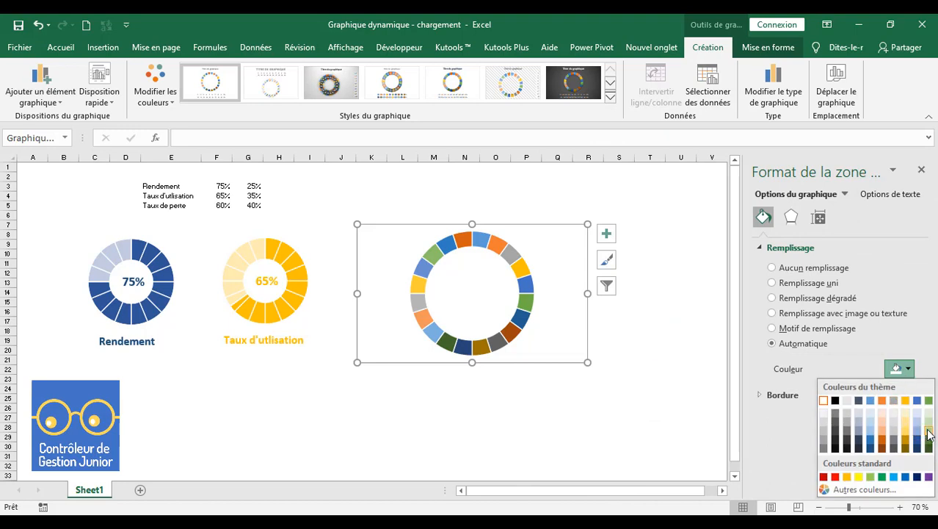
{"action": "left_click", "coordinate": [929, 401]}
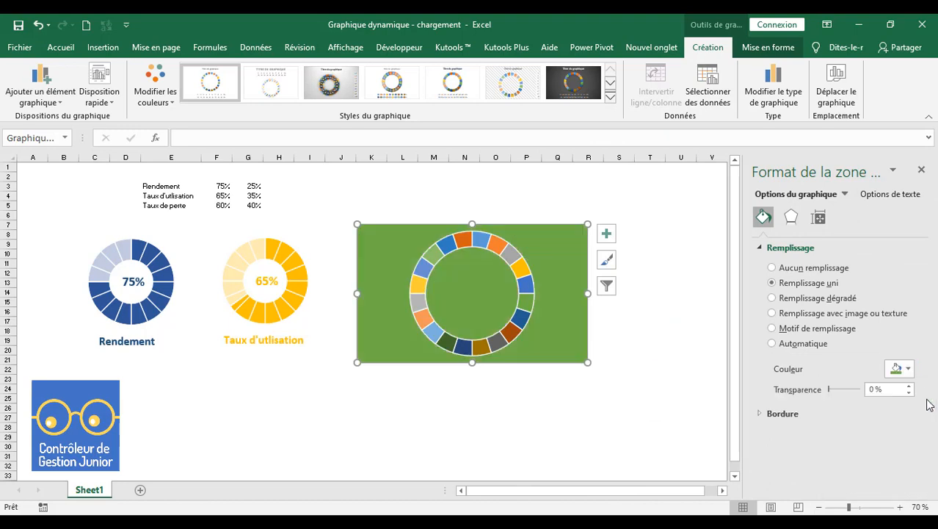
{"action": "left_click", "coordinate": [909, 369]}
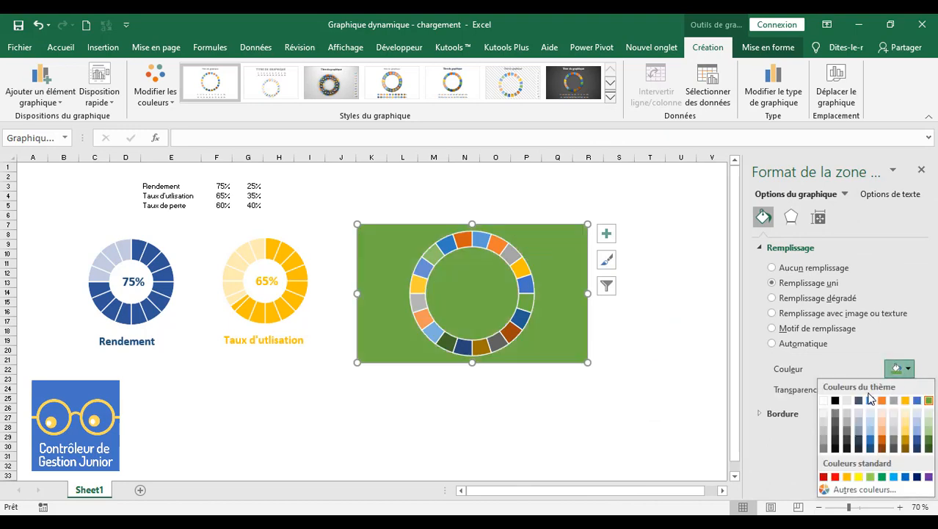
{"action": "left_click", "coordinate": [824, 401]}
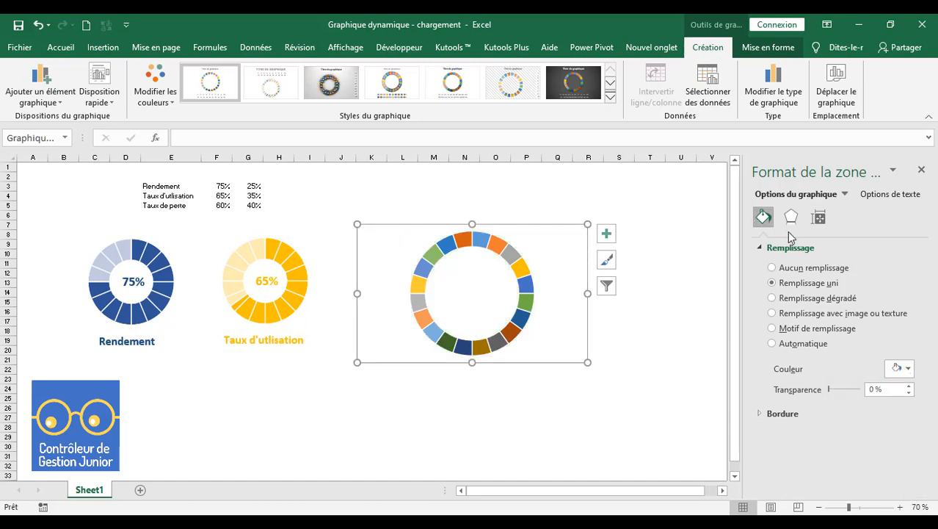
Fill all segments of the new doughnut series with solid theme green.
{"action": "left_click", "coordinate": [515, 263]}
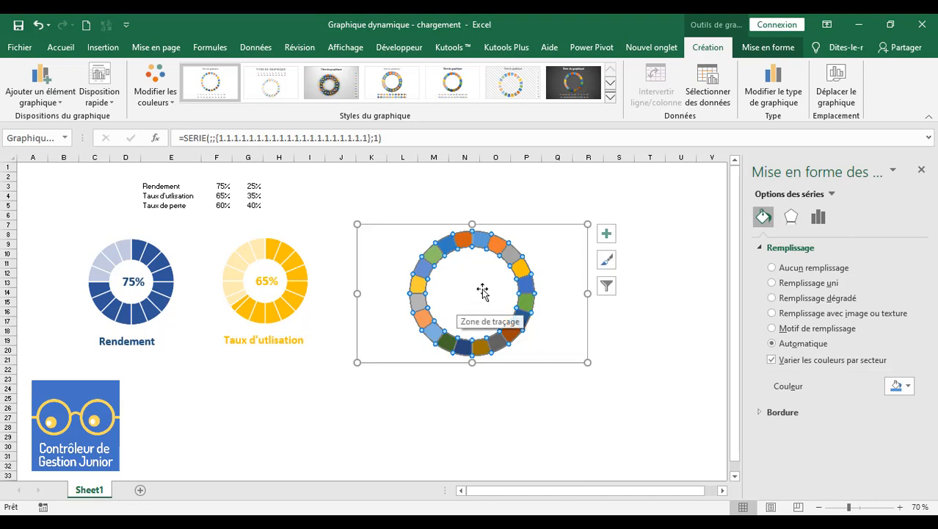
{"action": "left_click", "coordinate": [907, 386]}
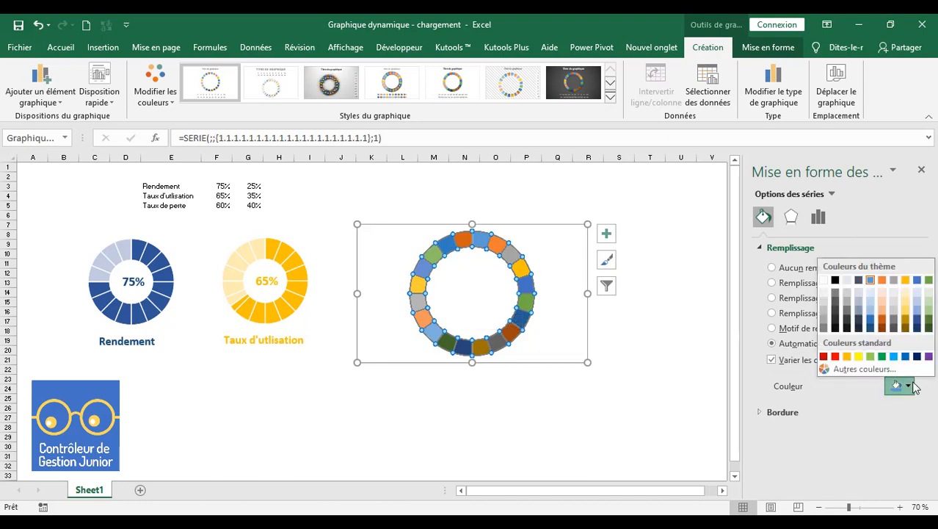
{"action": "left_click", "coordinate": [929, 281]}
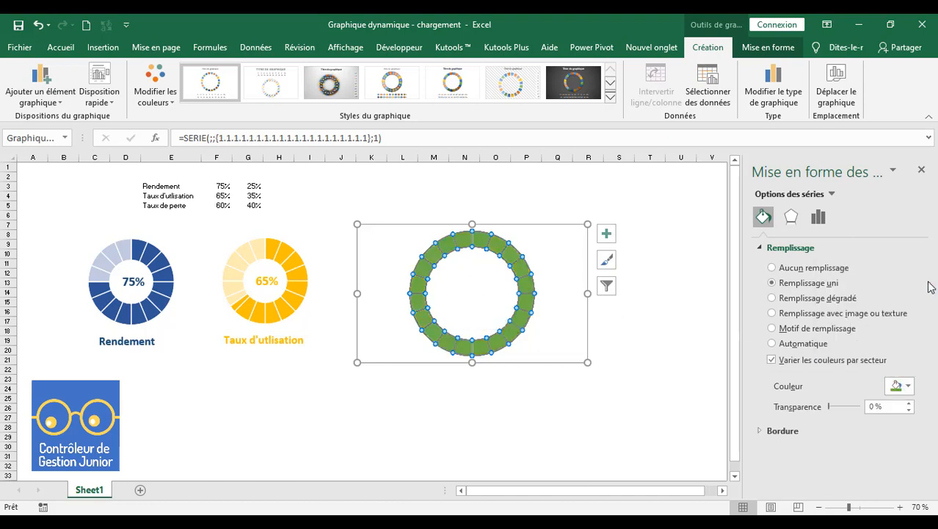
{"action": "left_click", "coordinate": [683, 273]}
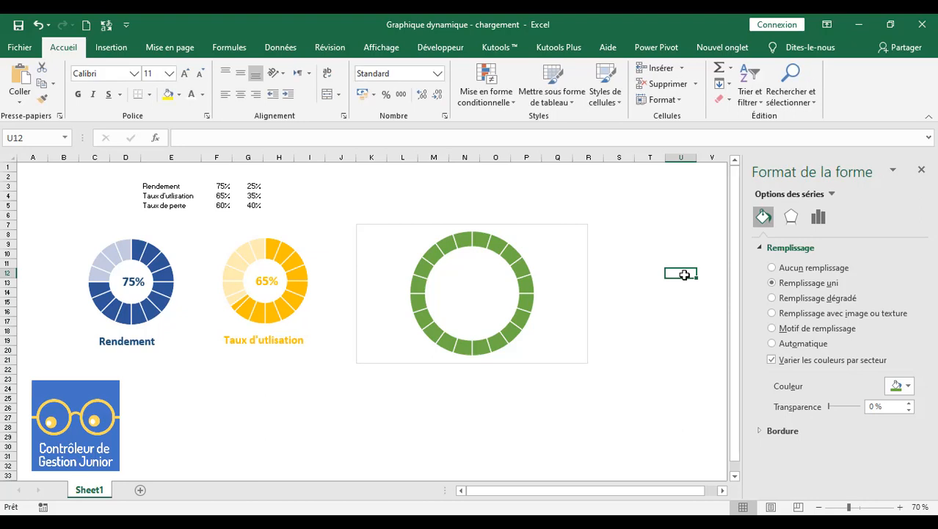
Set the green doughnut series' ring thickness (Épaisseur de l'anneau) to 50%.
{"action": "left_click", "coordinate": [589, 334]}
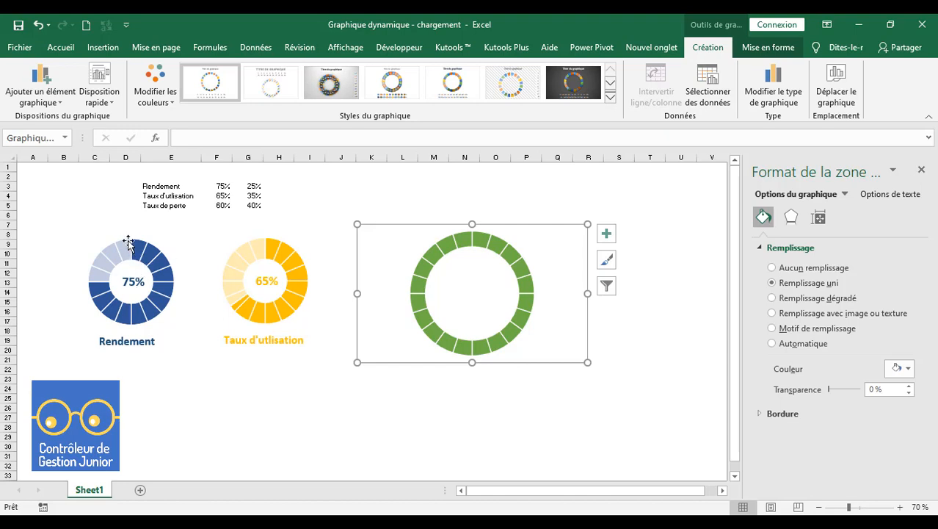
{"action": "mouse_move", "coordinate": [129, 246]}
{"action": "left_click", "coordinate": [511, 257]}
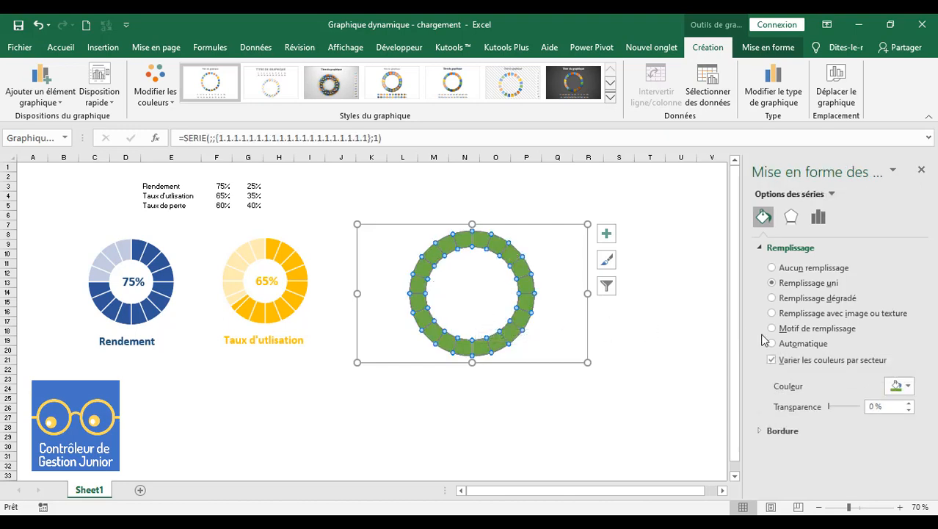
{"action": "left_click", "coordinate": [816, 218]}
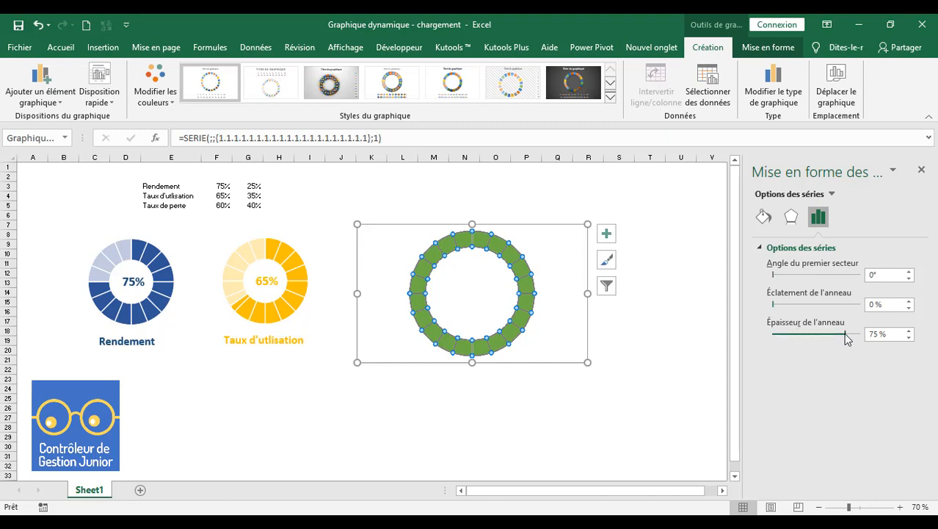
{"action": "left_click_drag", "start_coordinate": [887, 334], "coordinate": [866, 337]}
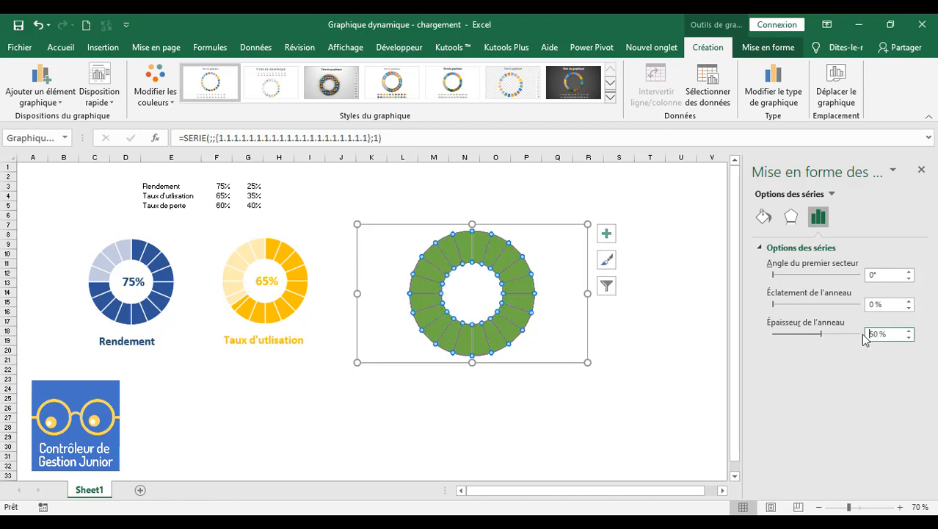
Remove both the fill and the outline from the green doughnut chart's chart area.
{"action": "left_click", "coordinate": [617, 358]}
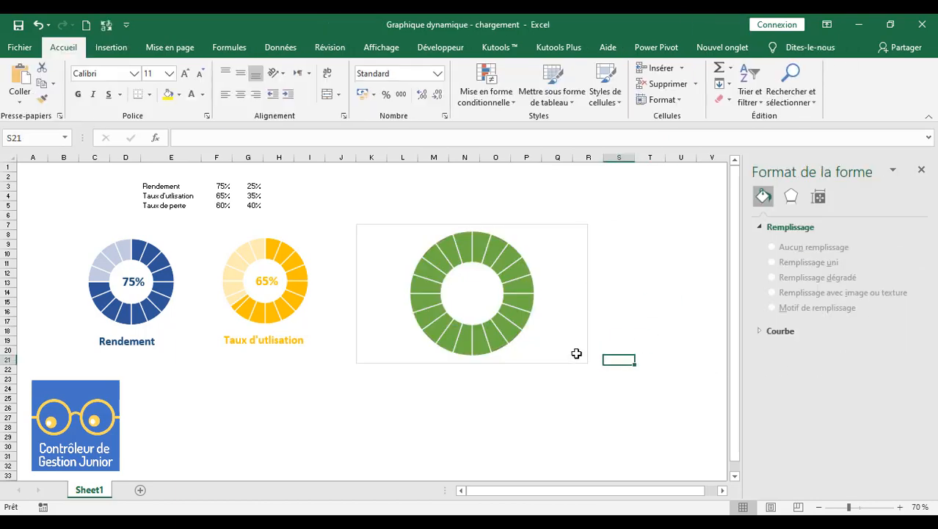
{"action": "left_click", "coordinate": [589, 322]}
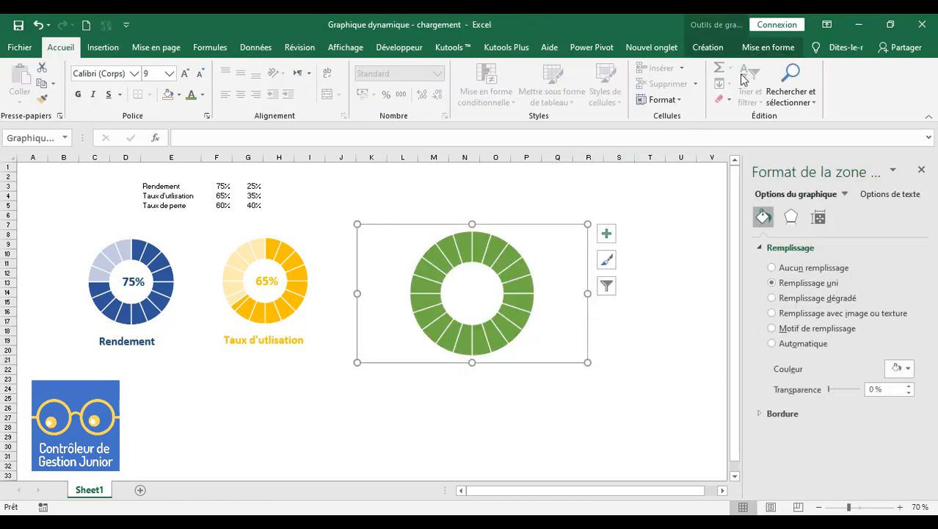
{"action": "left_click", "coordinate": [768, 47]}
{"action": "left_click", "coordinate": [426, 67]}
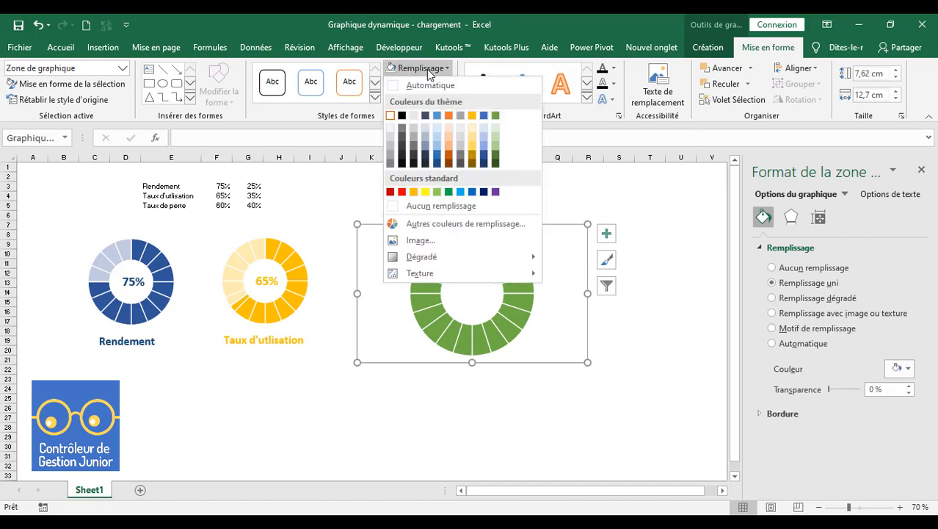
{"action": "left_click", "coordinate": [426, 208]}
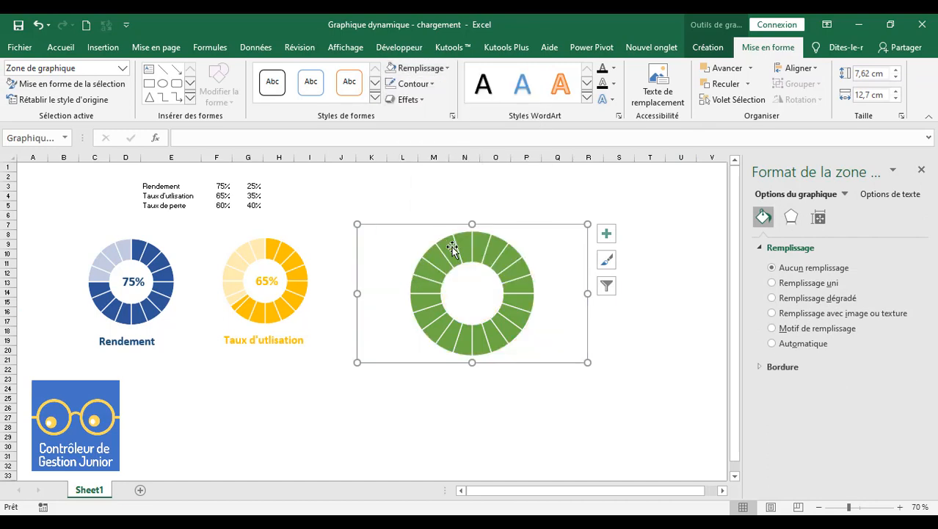
{"action": "left_click", "coordinate": [415, 83]}
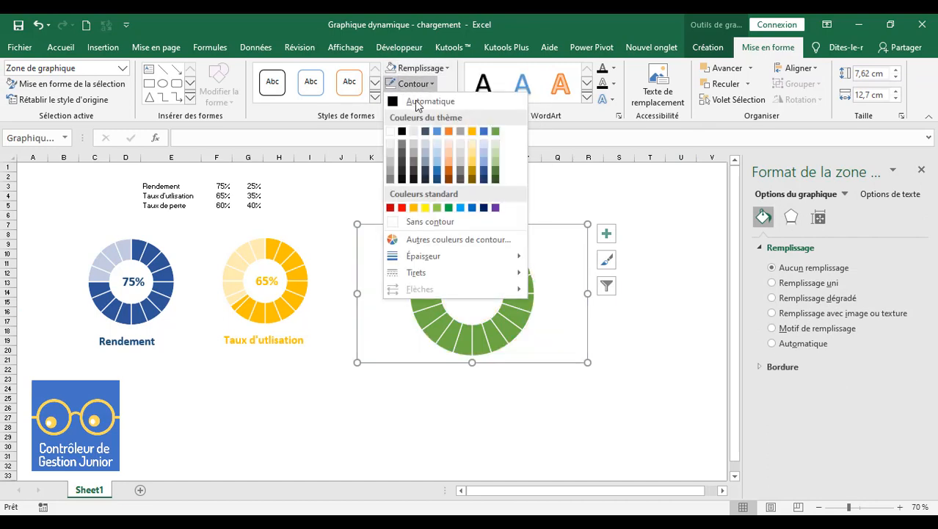
{"action": "left_click", "coordinate": [430, 222]}
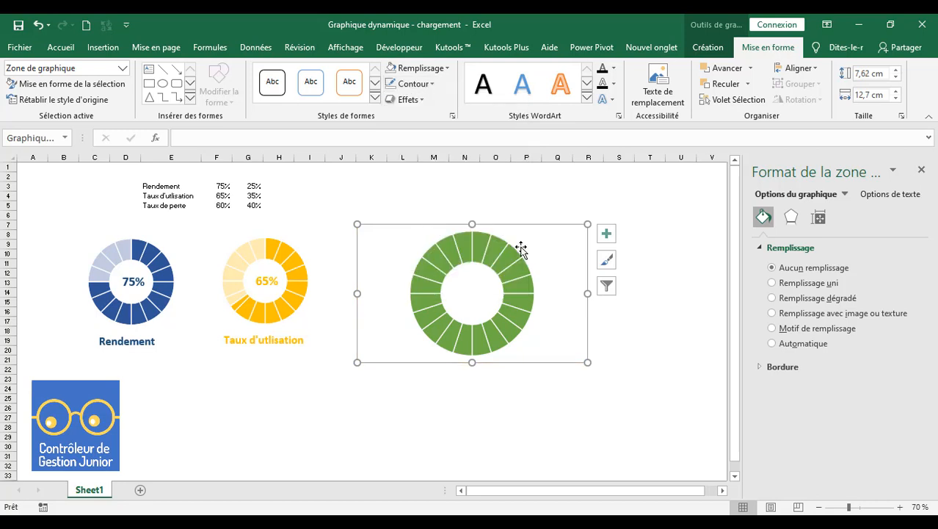
Shrink the green doughnut chart to about 5.93 cm high by 9.88 cm wide and place it beside the Taux d'utlisation chart.
{"action": "left_click_drag", "start_coordinate": [588, 363], "coordinate": [487, 334]}
{"action": "left_click", "coordinate": [580, 339]}
{"action": "left_click", "coordinate": [506, 318]}
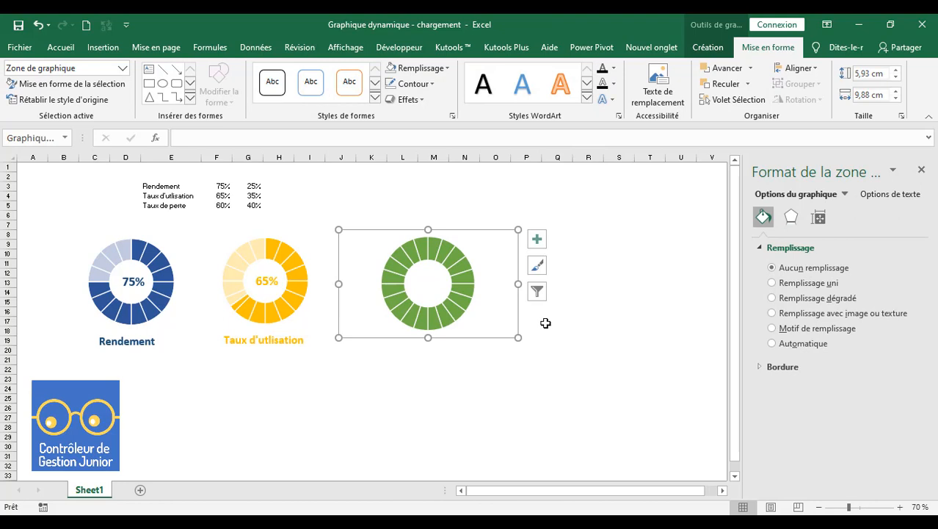
Add a second data series to the green doughnut chart with values from Sheet1!$F$5:$G$5, and close the formatting pane.
{"action": "right_click", "coordinate": [498, 230]}
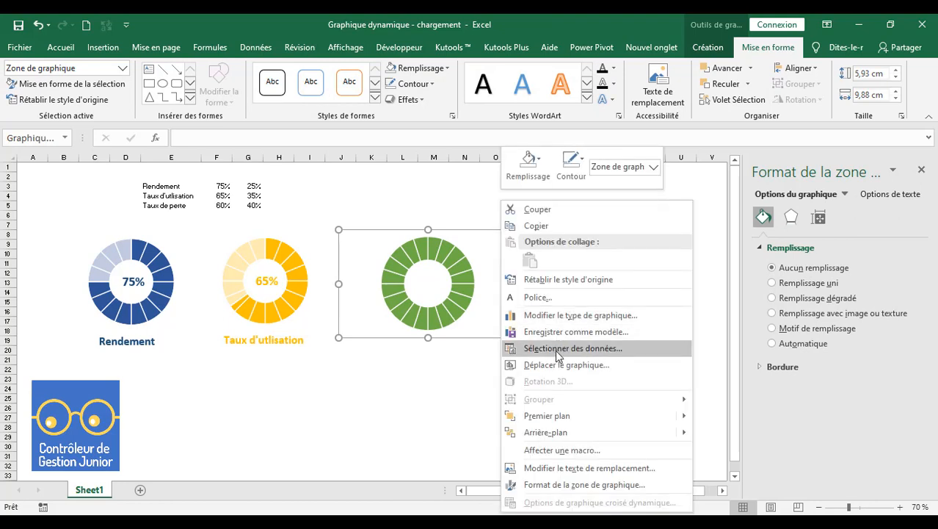
{"action": "left_click", "coordinate": [557, 349]}
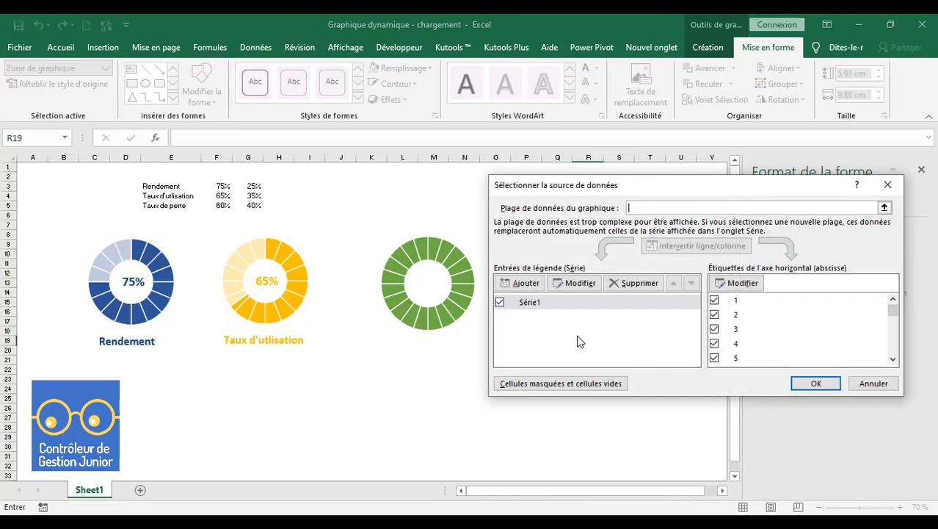
{"action": "left_click", "coordinate": [524, 282]}
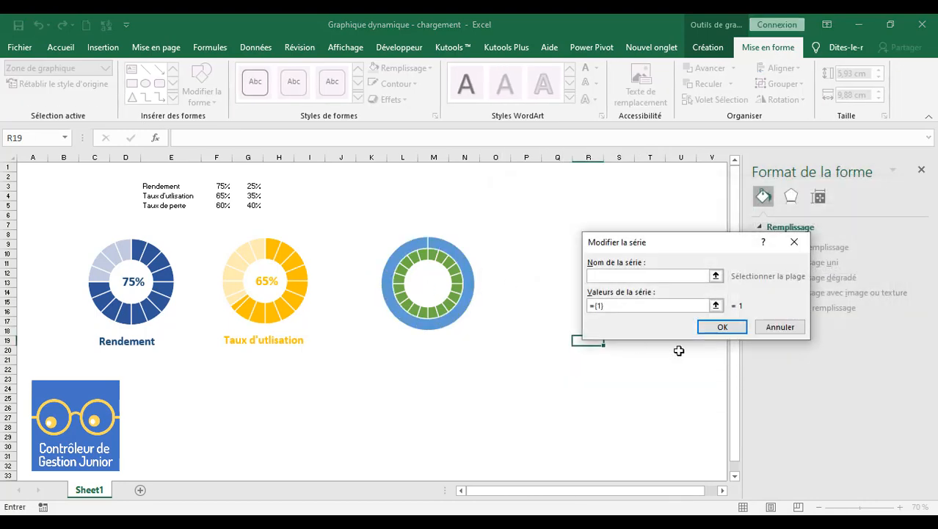
{"action": "type", "text": "="}
{"action": "left_click_drag", "start_coordinate": [220, 207], "coordinate": [253, 204]}
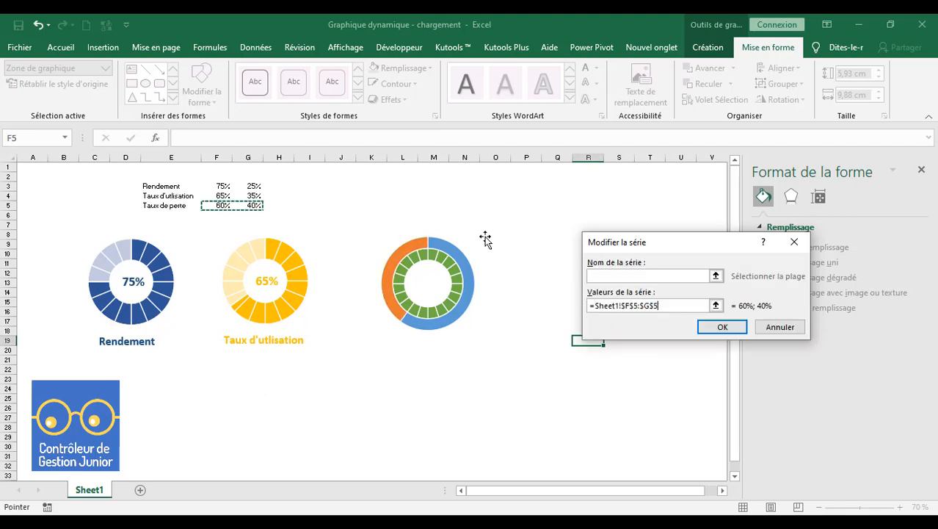
{"action": "left_click", "coordinate": [723, 328]}
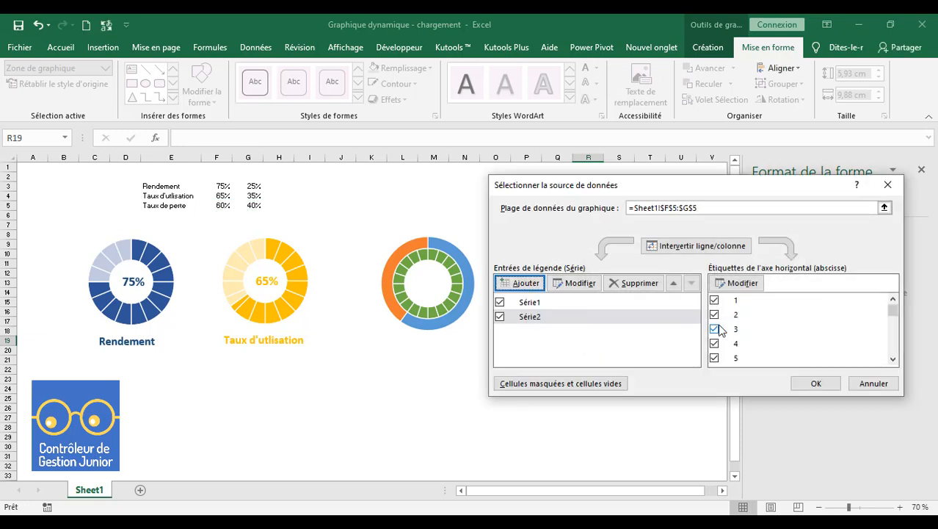
{"action": "left_click", "coordinate": [815, 383]}
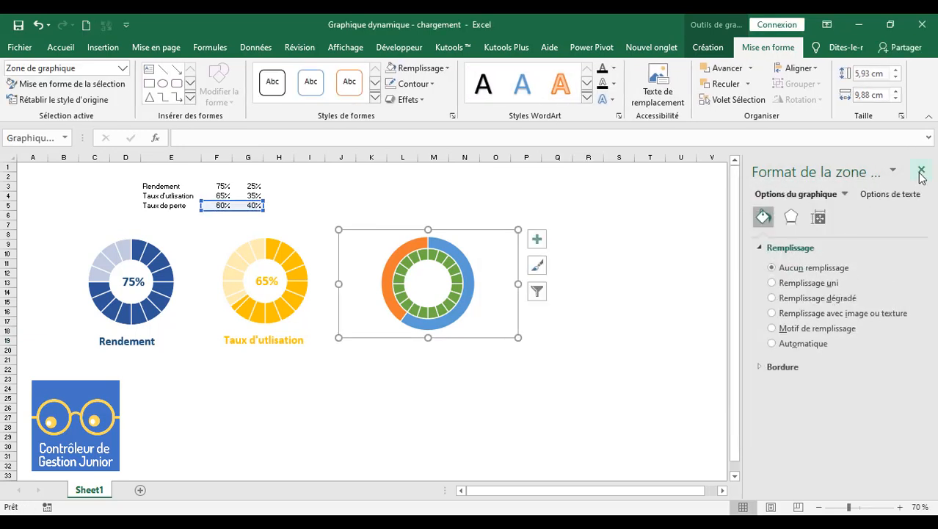
{"action": "left_click", "coordinate": [921, 169]}
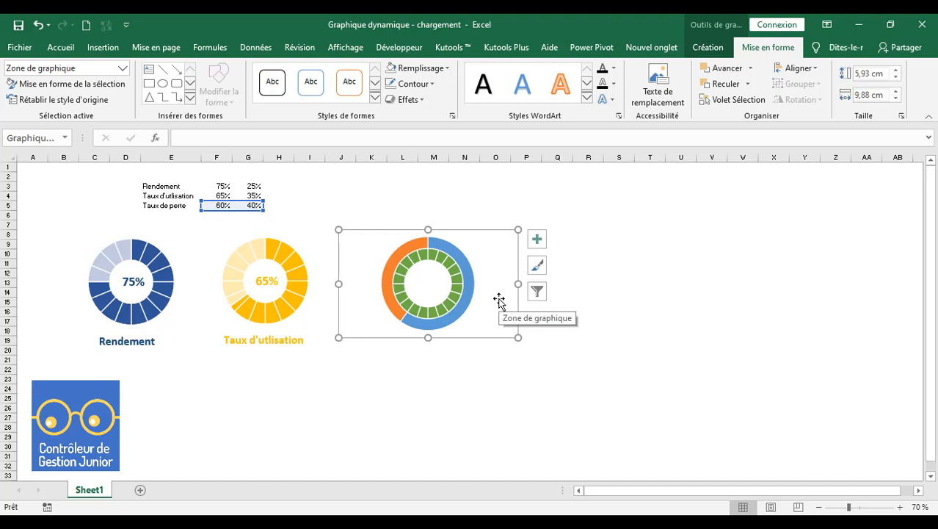
{"action": "left_click", "coordinate": [382, 205]}
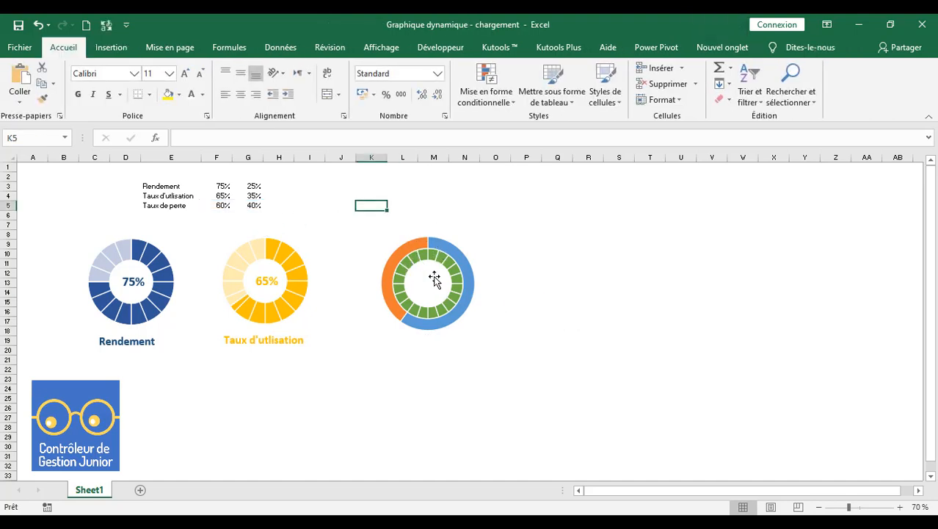
Examine the percentages in column F and the complement formulas in column G for the Rendement and Taux de perte rows.
{"action": "left_click_drag", "start_coordinate": [220, 186], "coordinate": [222, 207]}
{"action": "left_click", "coordinate": [221, 185]}
{"action": "left_click", "coordinate": [255, 185]}
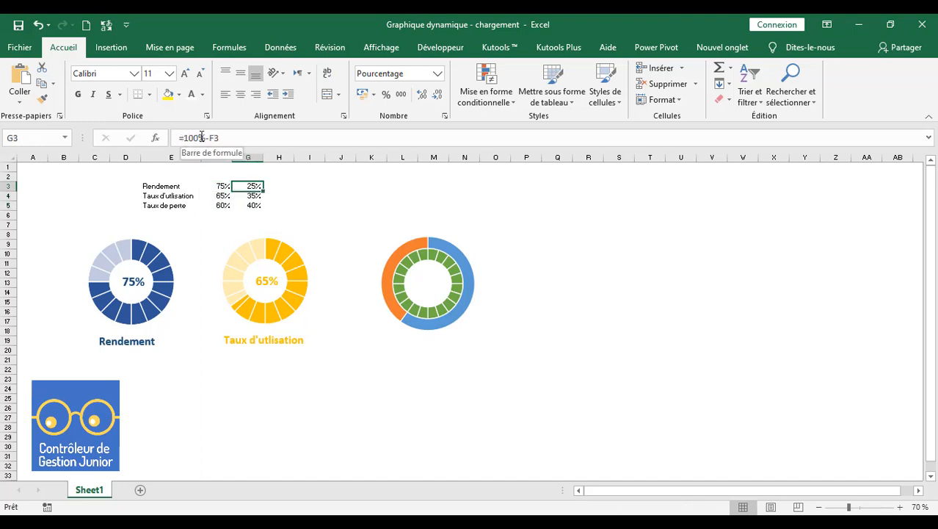
{"action": "left_click", "coordinate": [224, 188]}
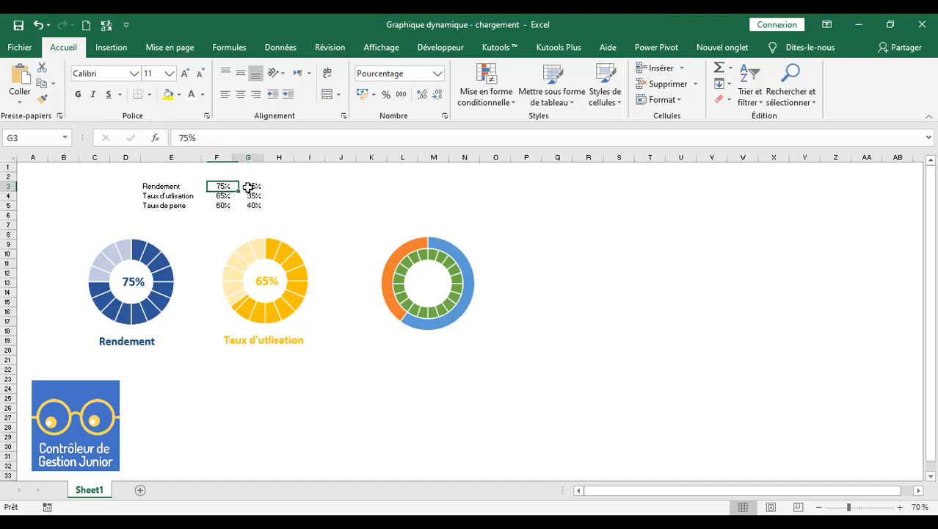
{"action": "left_click", "coordinate": [248, 187]}
{"action": "left_click_drag", "start_coordinate": [220, 187], "coordinate": [247, 186]}
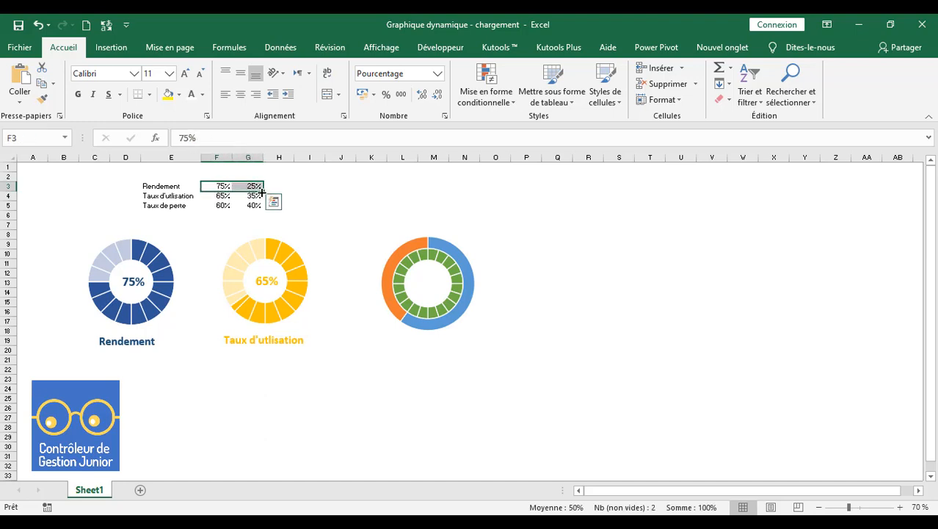
{"action": "left_click", "coordinate": [223, 205]}
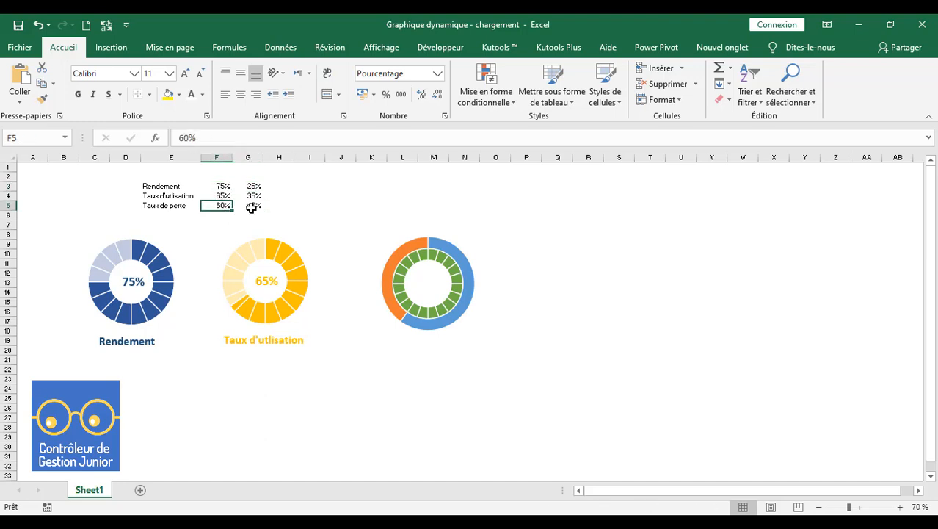
{"action": "left_click", "coordinate": [250, 206]}
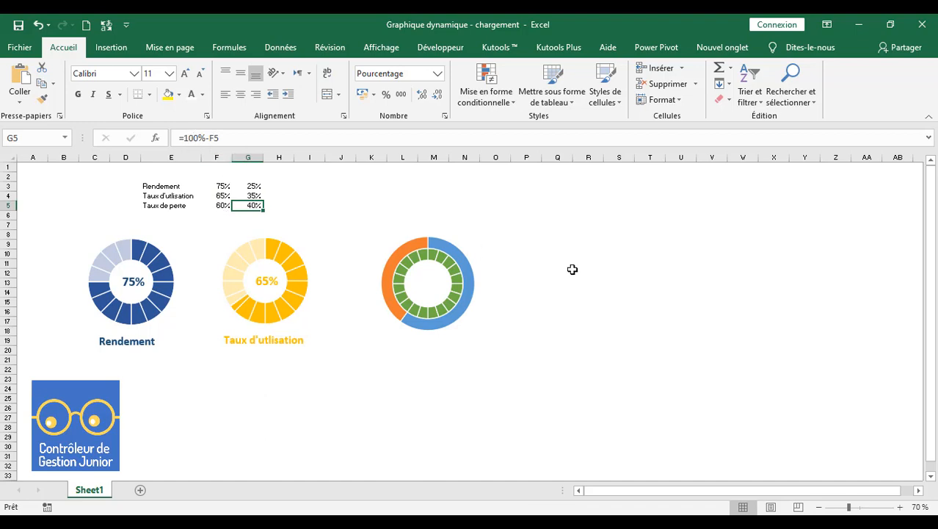
Change the new chart to a combination chart with both Série1 and Série2 set to the Anneau type.
{"action": "left_click", "coordinate": [437, 244]}
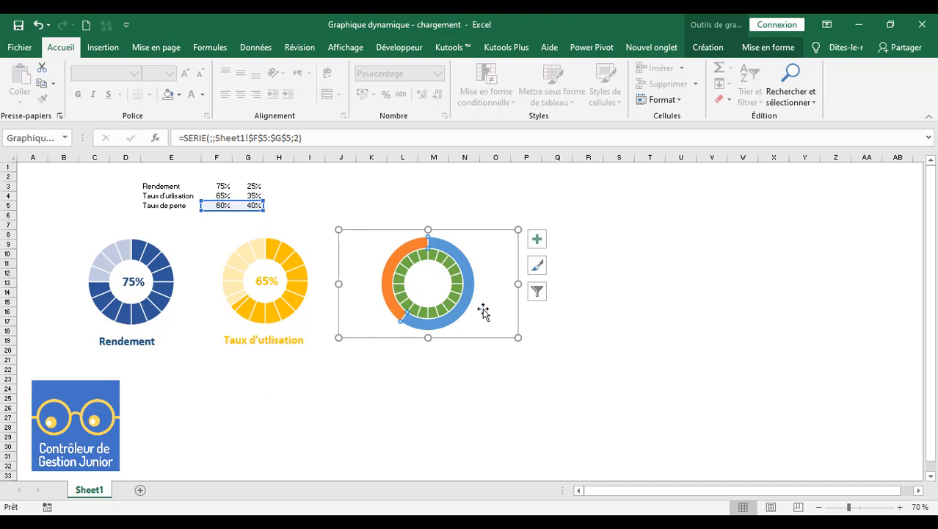
{"action": "left_click", "coordinate": [485, 339]}
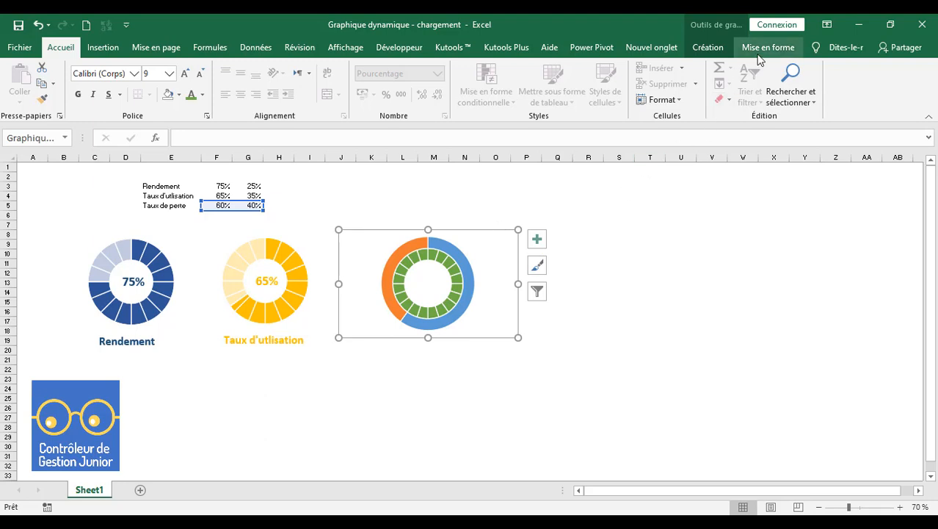
{"action": "left_click", "coordinate": [723, 52]}
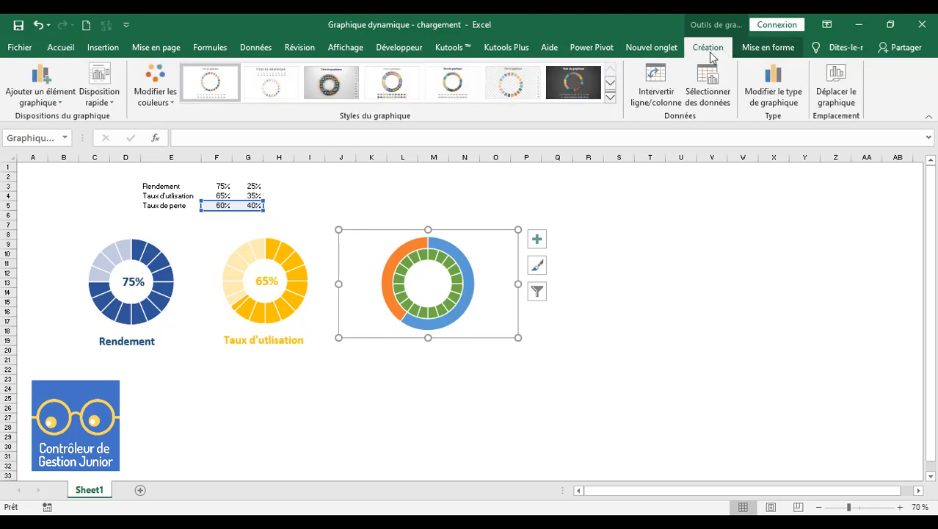
{"action": "left_click", "coordinate": [781, 107]}
{"action": "left_click_drag", "start_coordinate": [562, 71], "coordinate": [801, 66]}
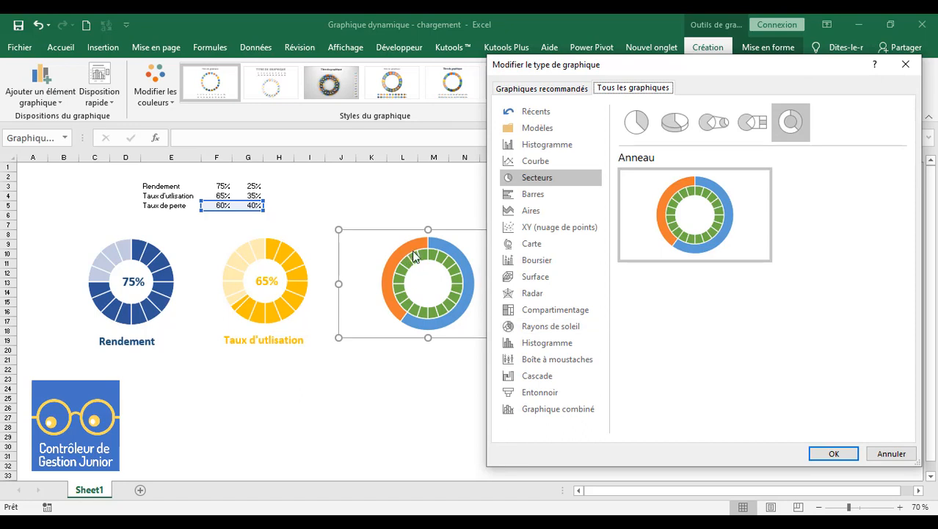
{"action": "left_click", "coordinate": [543, 415]}
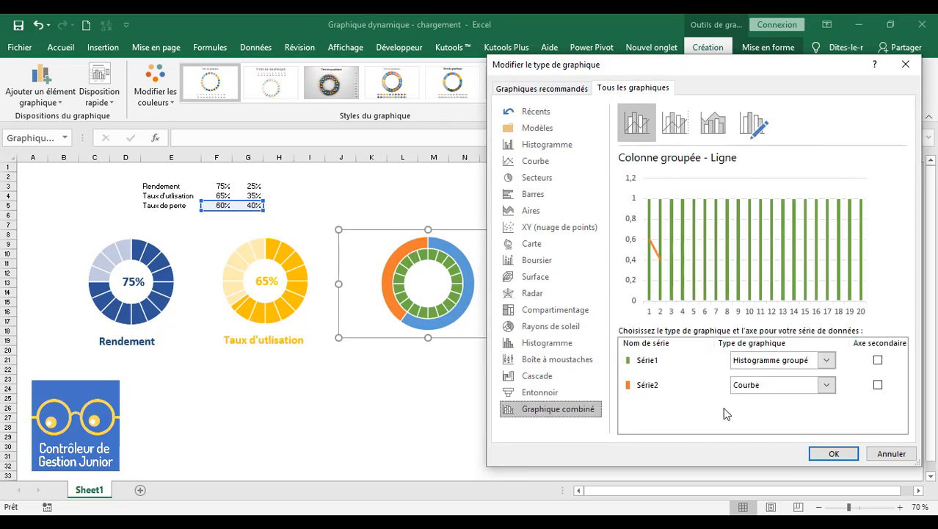
{"action": "left_click", "coordinate": [827, 360]}
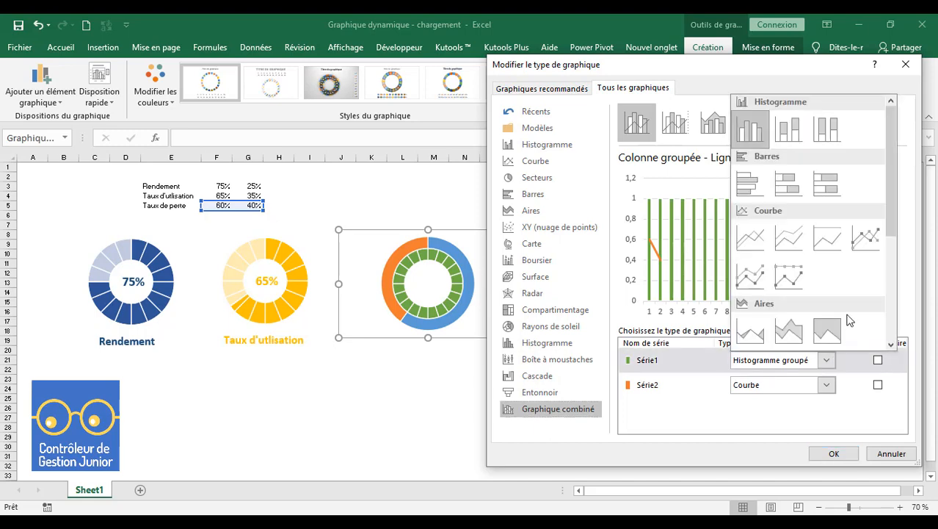
{"action": "left_click_drag", "start_coordinate": [890, 200], "coordinate": [884, 280]}
{"action": "left_click", "coordinate": [865, 263]}
{"action": "left_click", "coordinate": [827, 385]}
{"action": "left_click", "coordinate": [874, 271]}
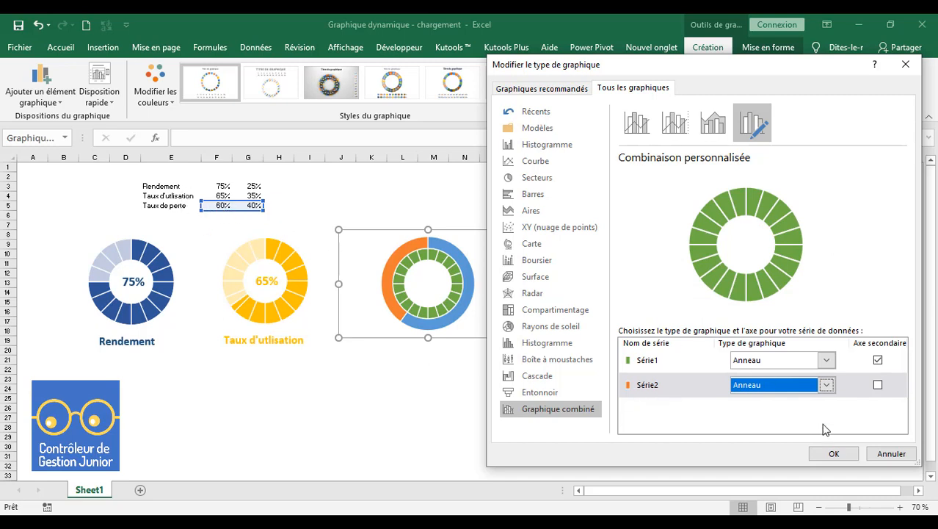
Put Série2 on the secondary axis, apply the combination chart, and enlarge the chart slightly.
{"action": "left_click", "coordinate": [878, 385]}
{"action": "left_click", "coordinate": [878, 385]}
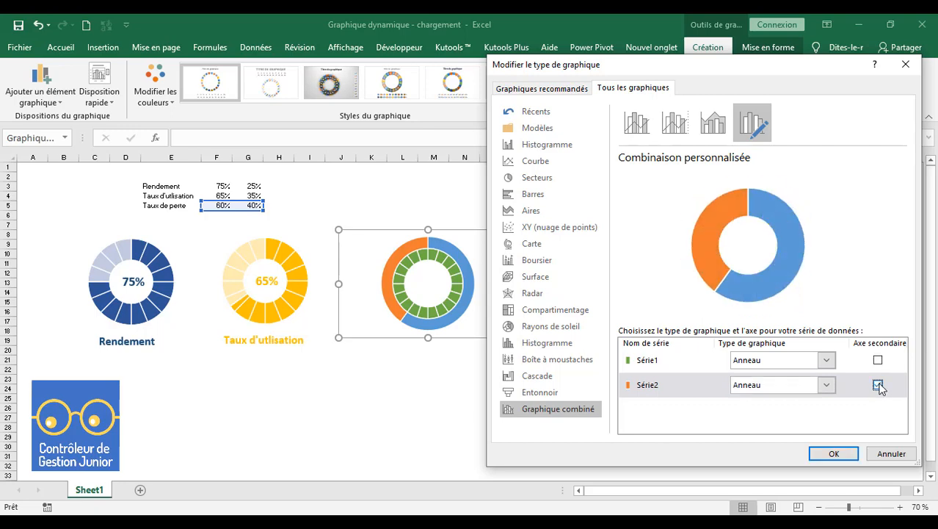
{"action": "left_click", "coordinate": [833, 452]}
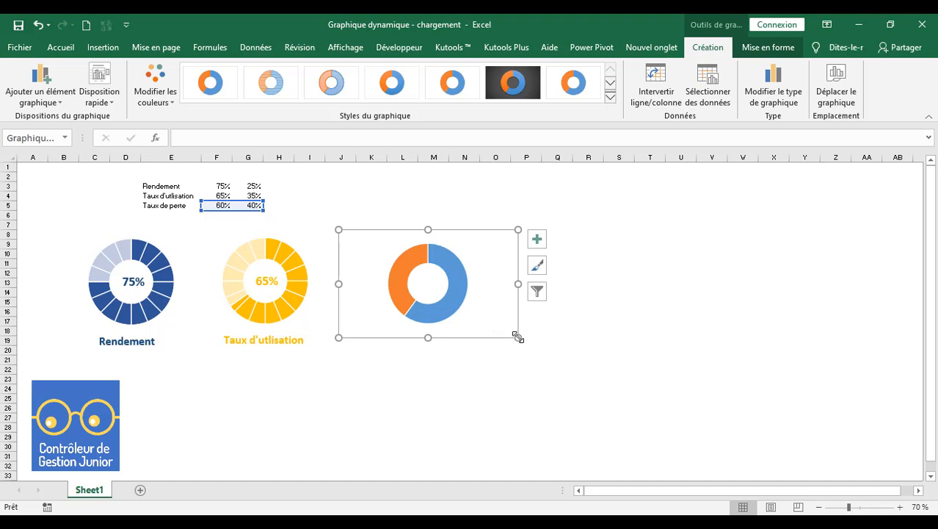
{"action": "left_click_drag", "start_coordinate": [518, 337], "coordinate": [530, 339]}
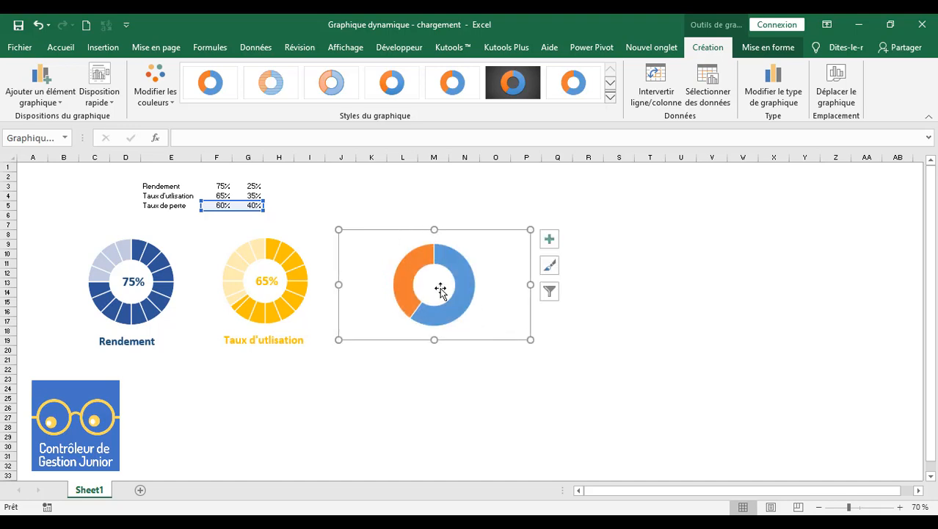
Select the Série2 ring and inspect the values of its orange and blue segments.
{"action": "left_click", "coordinate": [419, 259]}
{"action": "left_click", "coordinate": [422, 263]}
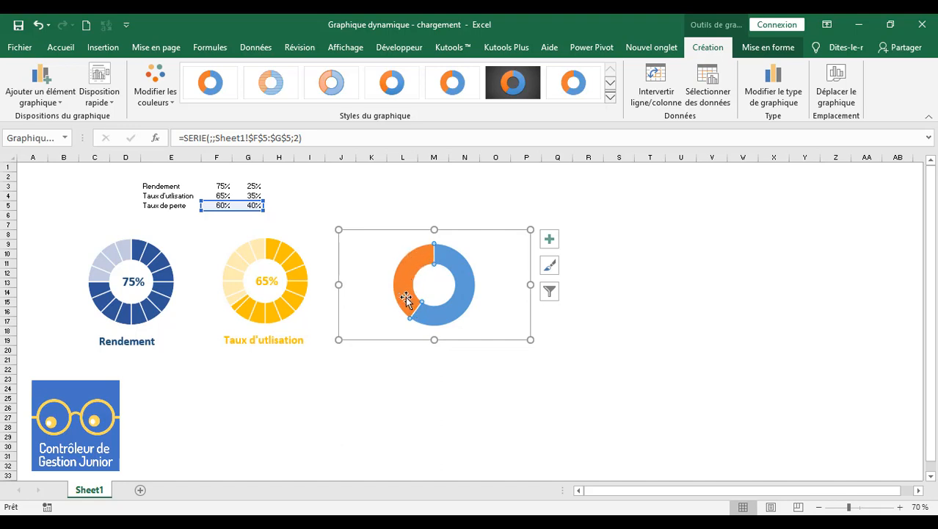
{"action": "mouse_move", "coordinate": [418, 269]}
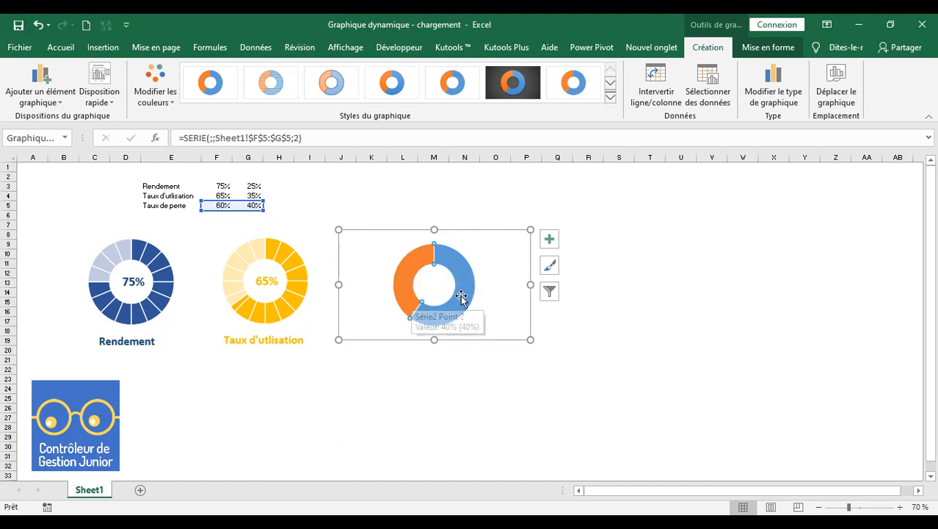
{"action": "mouse_move", "coordinate": [468, 270]}
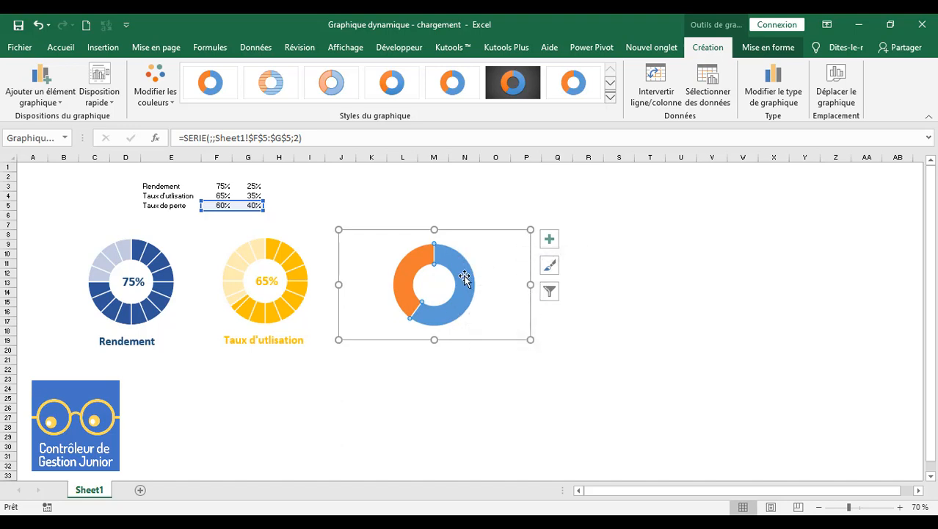
{"action": "mouse_move", "coordinate": [472, 293]}
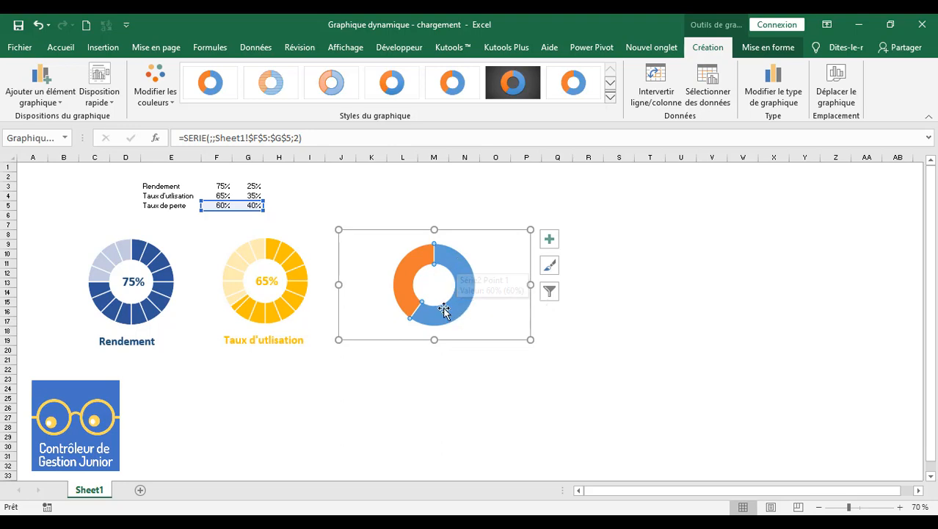
Remove the fill from the blue and orange segments of the Série2 ring.
{"action": "right_click", "coordinate": [528, 300]}
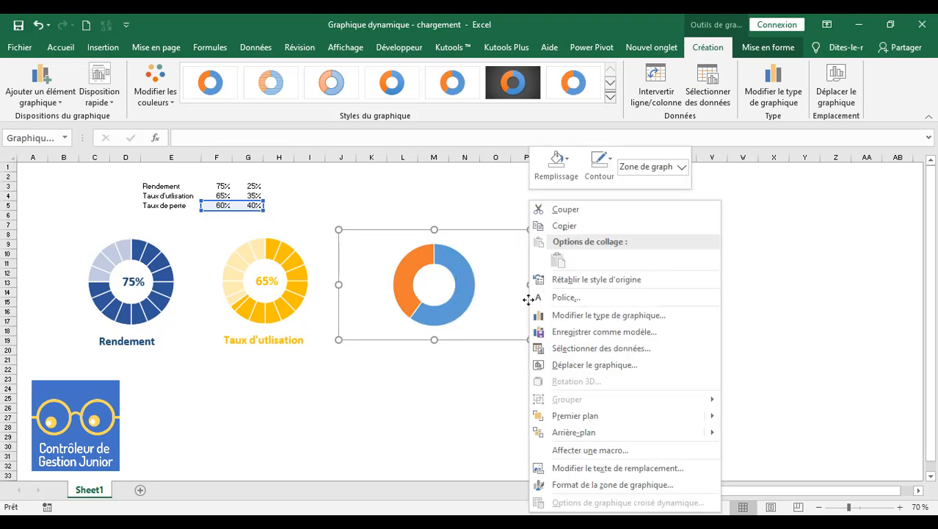
{"action": "right_click", "coordinate": [453, 294]}
{"action": "right_click", "coordinate": [466, 291]}
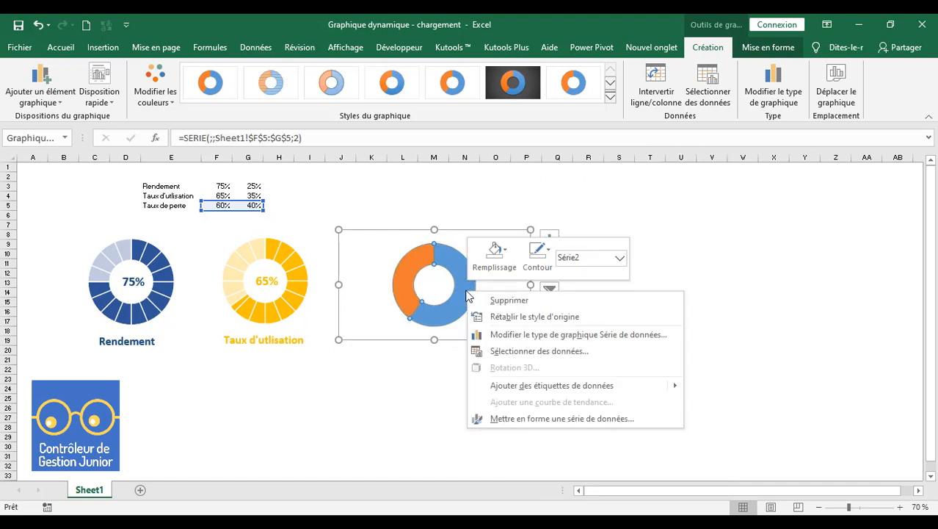
{"action": "left_click", "coordinate": [515, 417]}
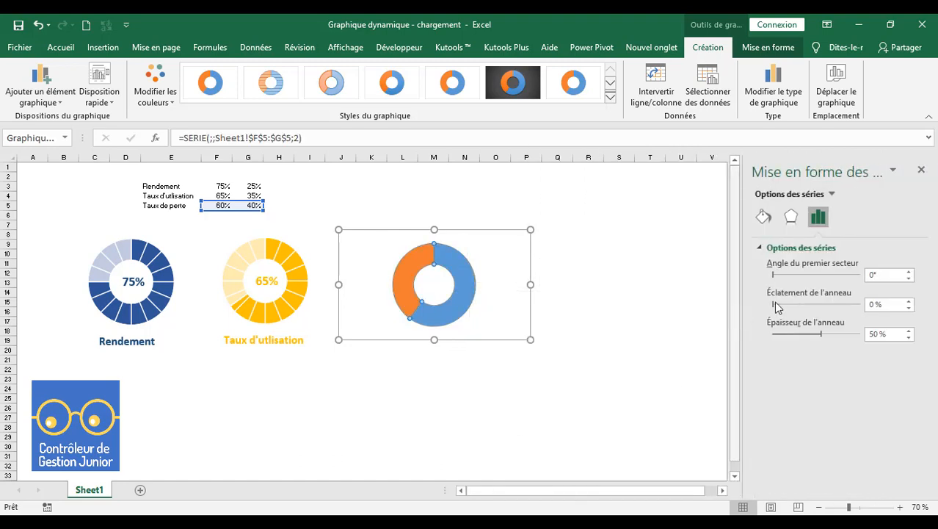
{"action": "left_click", "coordinate": [764, 218]}
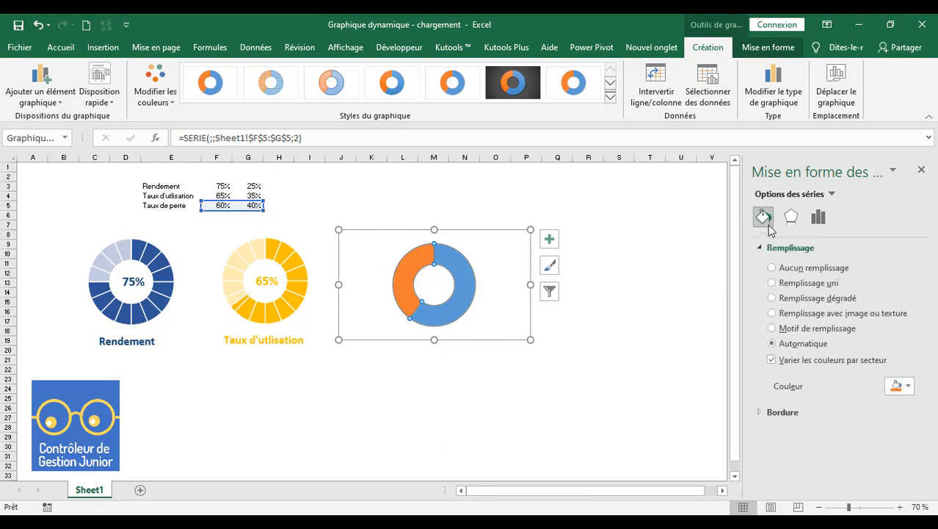
{"action": "left_click", "coordinate": [800, 276]}
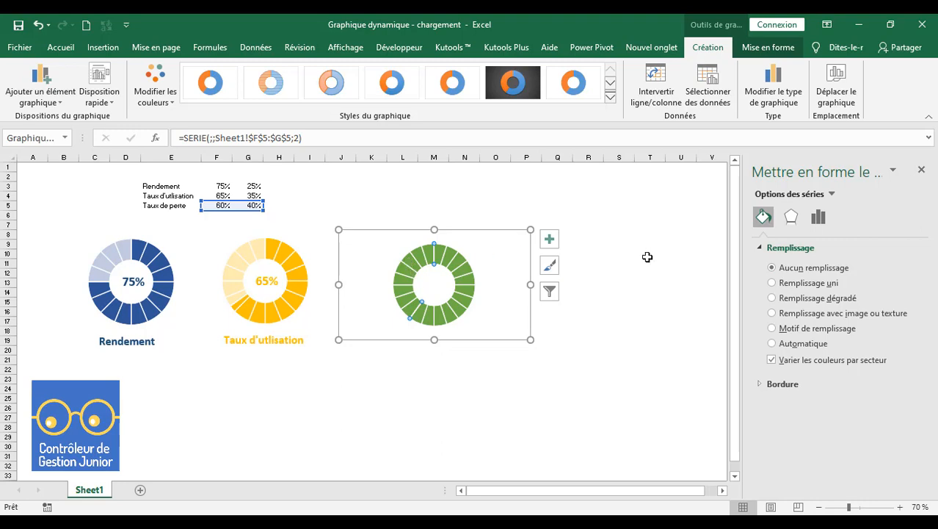
Give the 40% segment of the Série2 ring a solid white fill with 30% transparency.
{"action": "left_click", "coordinate": [795, 344]}
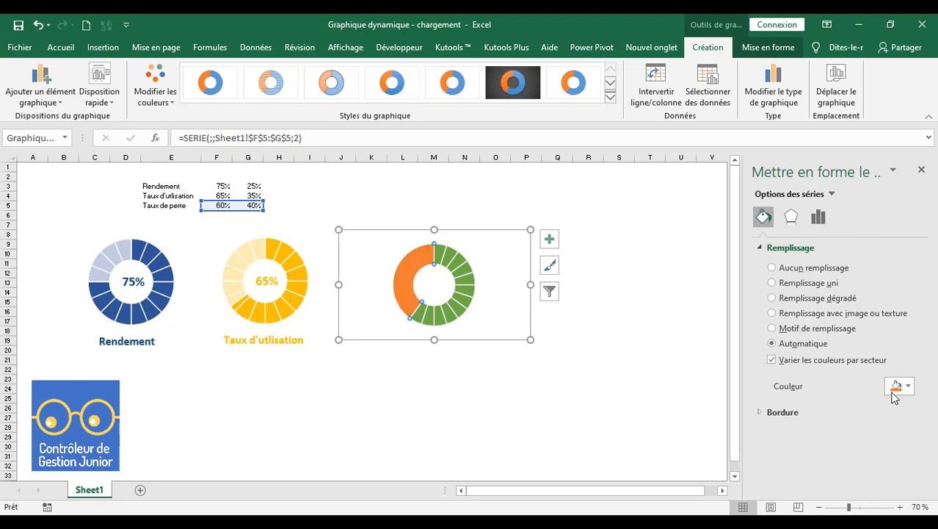
{"action": "left_click", "coordinate": [909, 386]}
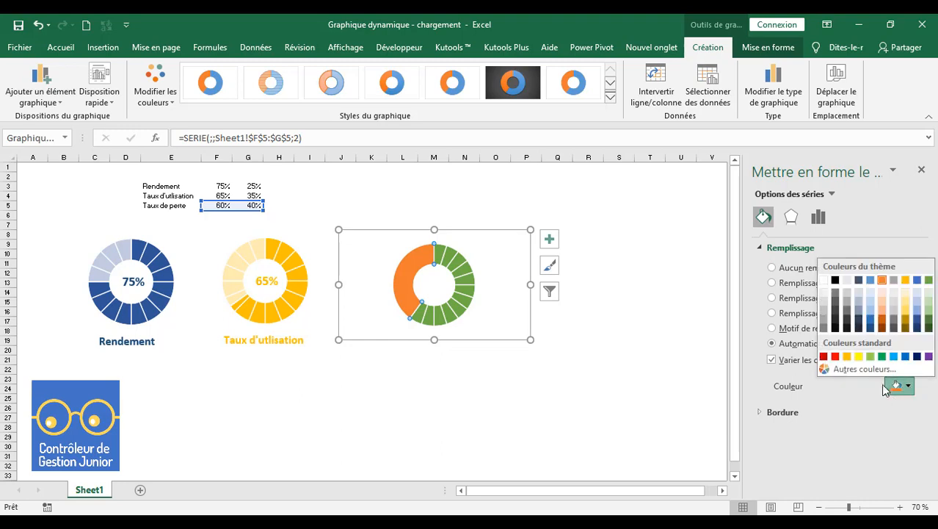
{"action": "left_click", "coordinate": [823, 280]}
{"action": "left_click_drag", "start_coordinate": [887, 407], "coordinate": [857, 412]}
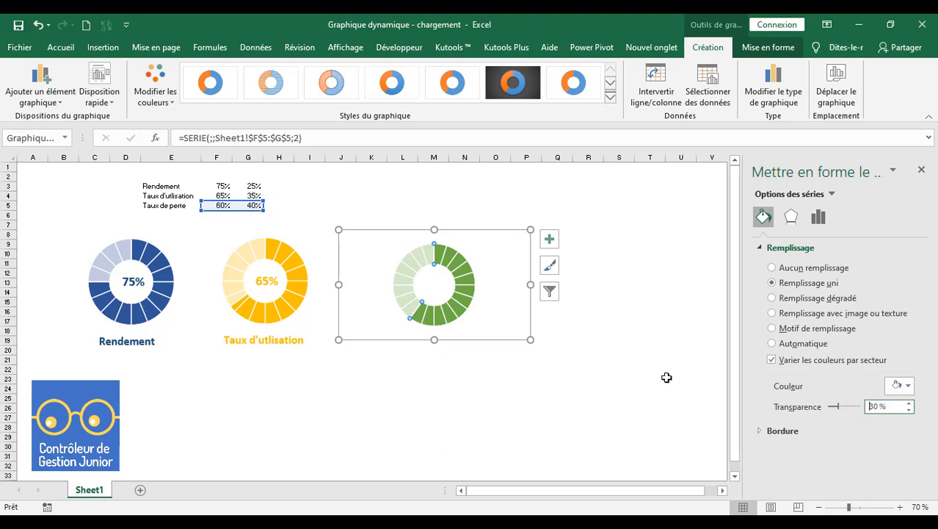
{"action": "left_click", "coordinate": [547, 360]}
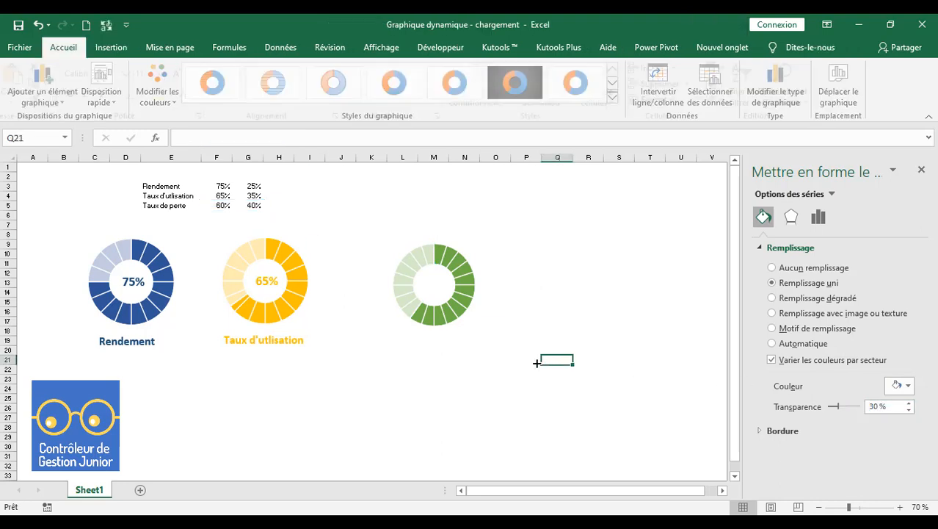
Review the fill settings of the 60% segment in the Série2 ring.
{"action": "left_click", "coordinate": [461, 268]}
{"action": "left_click", "coordinate": [461, 267]}
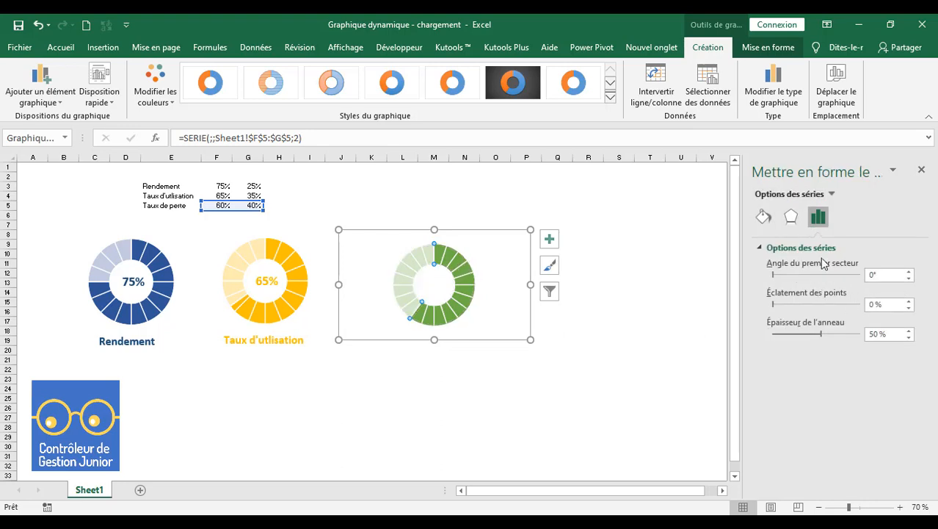
{"action": "left_click", "coordinate": [764, 216]}
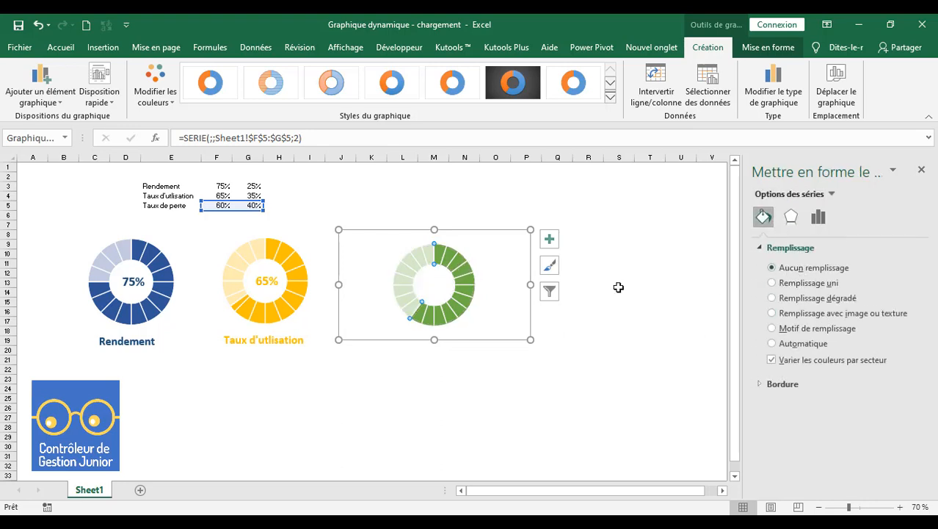
Reapply white as the fill colour of the 40% segment and close the formatting pane.
{"action": "left_click", "coordinate": [414, 254]}
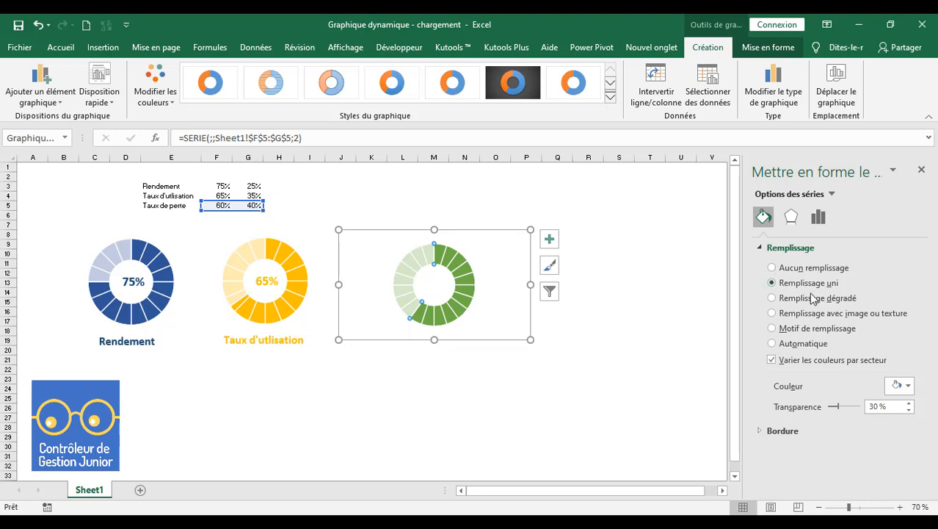
{"action": "left_click", "coordinate": [903, 386]}
{"action": "left_click", "coordinate": [824, 281]}
{"action": "left_click", "coordinate": [556, 340]}
{"action": "left_click", "coordinate": [921, 169]}
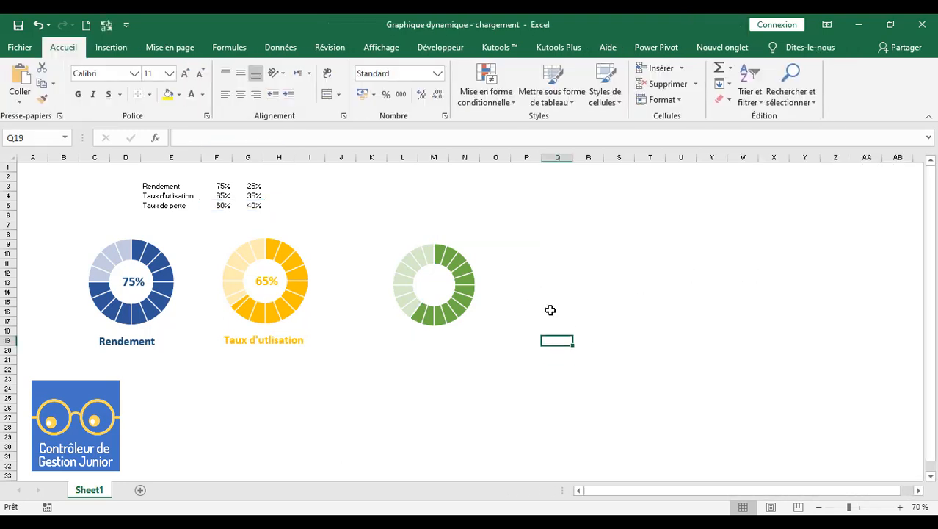
Enlarge the green doughnut chart slightly and move it closer to the Taux d'utlisation chart.
{"action": "left_click", "coordinate": [403, 350]}
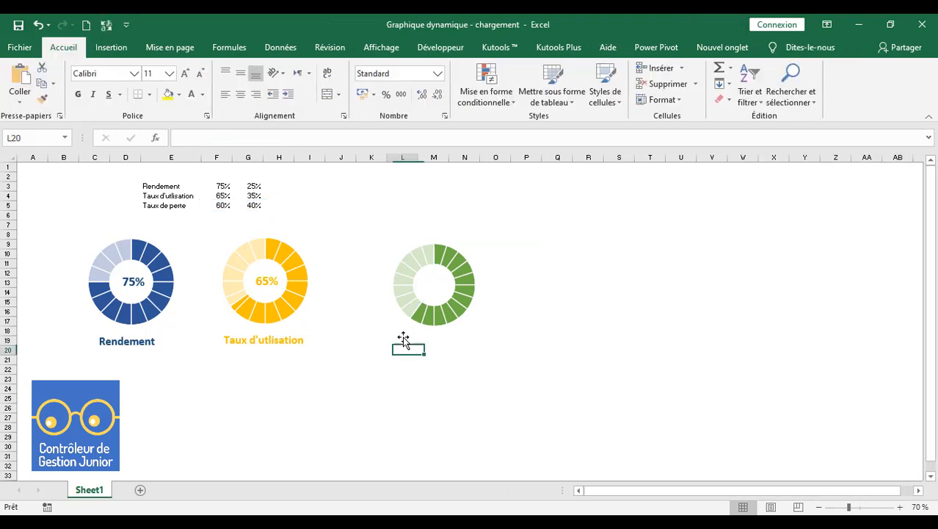
{"action": "left_click", "coordinate": [458, 266]}
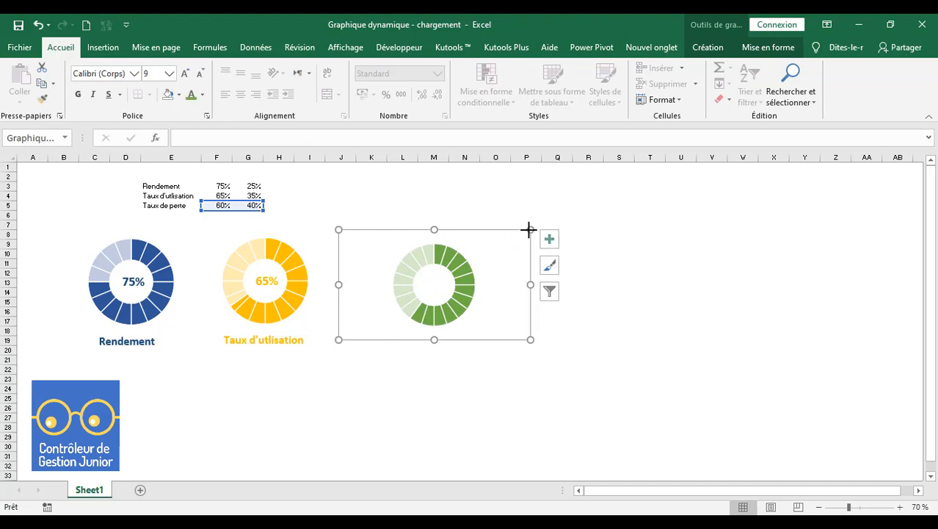
{"action": "left_click_drag", "start_coordinate": [528, 230], "coordinate": [488, 229]}
{"action": "left_click", "coordinate": [422, 378]}
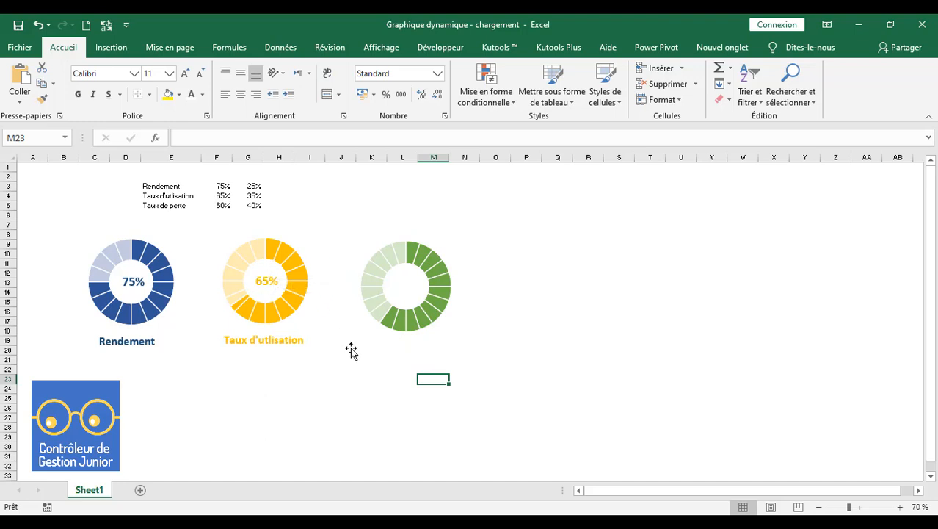
Insert a small text box in the centre of the green doughnut.
{"action": "left_click", "coordinate": [111, 47]}
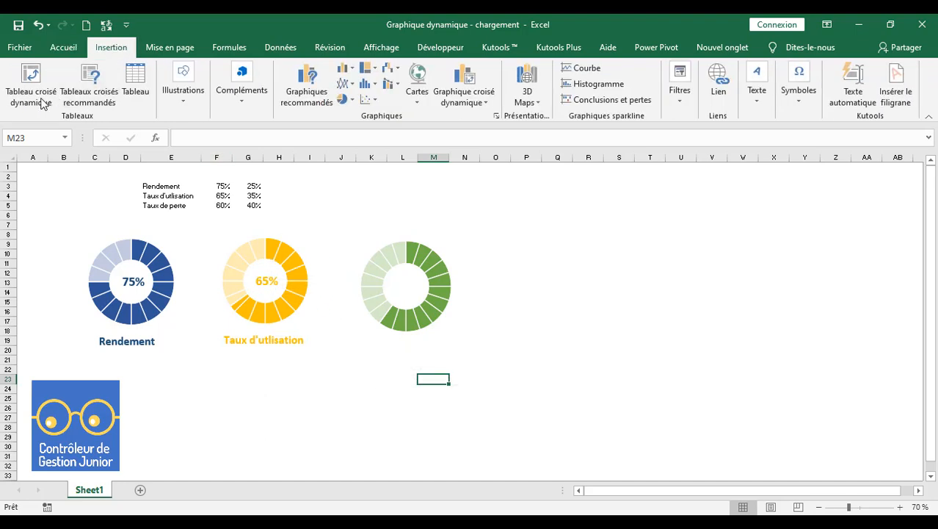
{"action": "left_click", "coordinate": [182, 98]}
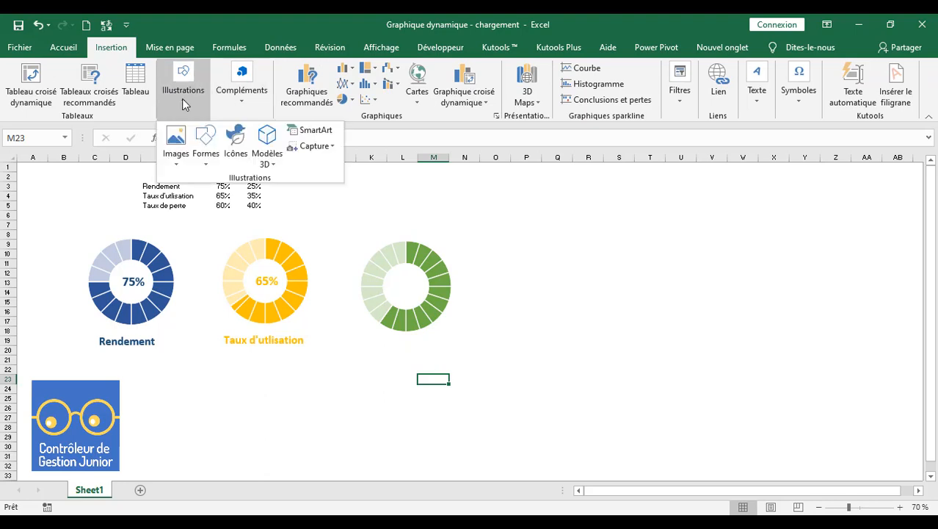
{"action": "left_click", "coordinate": [209, 157]}
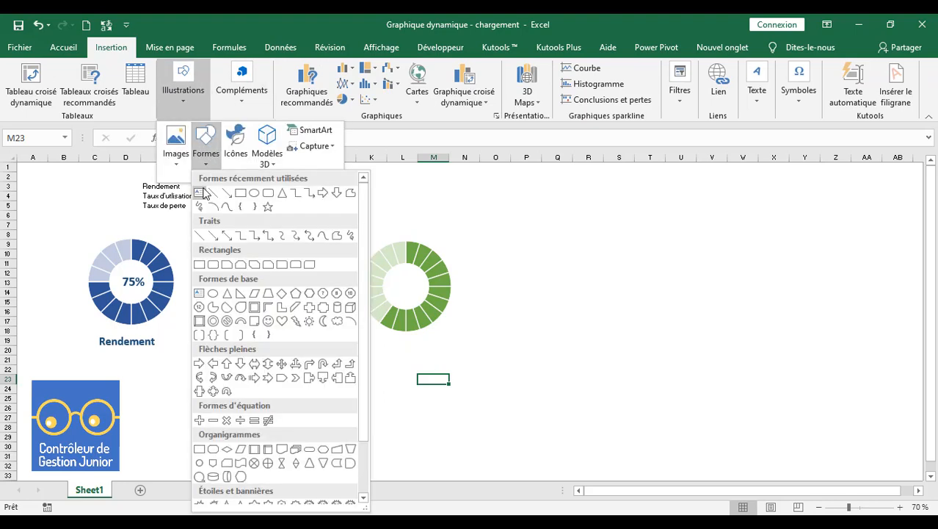
{"action": "left_click", "coordinate": [199, 193]}
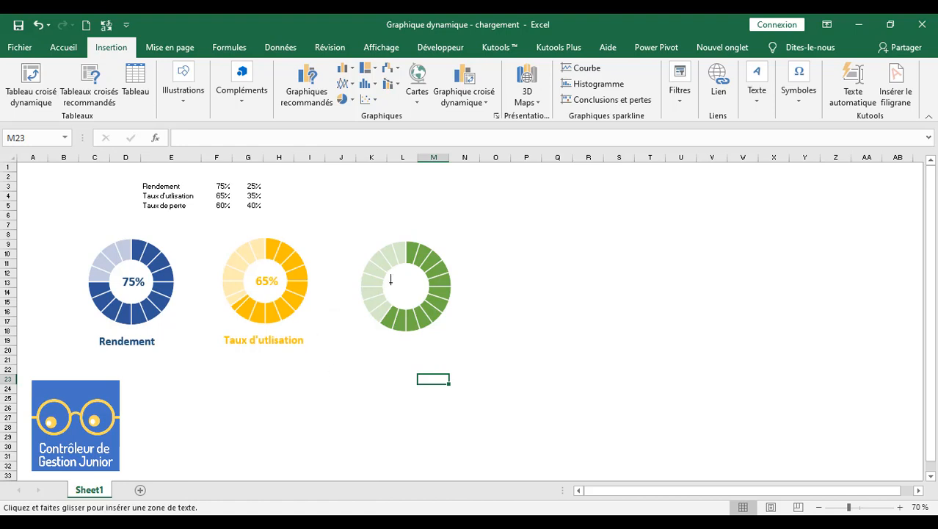
{"action": "left_click_drag", "start_coordinate": [387, 280], "coordinate": [428, 295]}
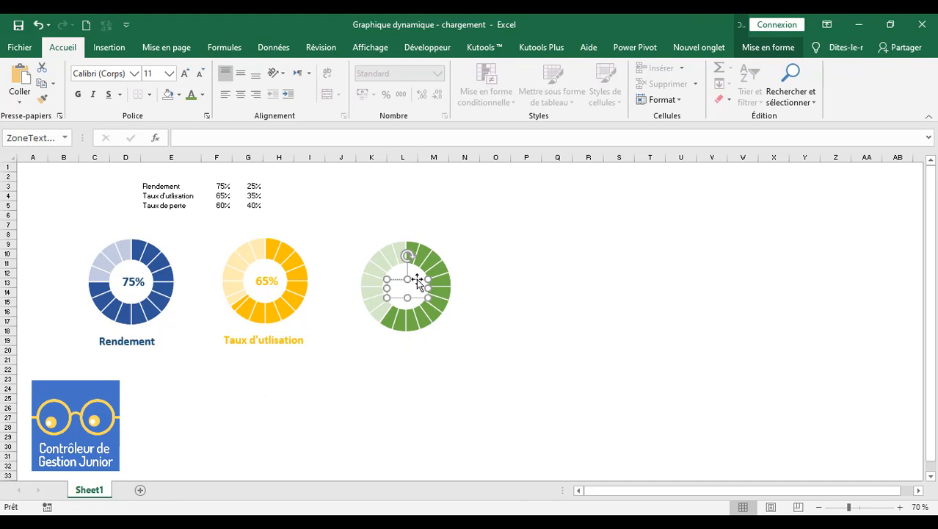
Link the new text box to the Taux de perte percentage with the formula =$F$5.
{"action": "left_click", "coordinate": [215, 139]}
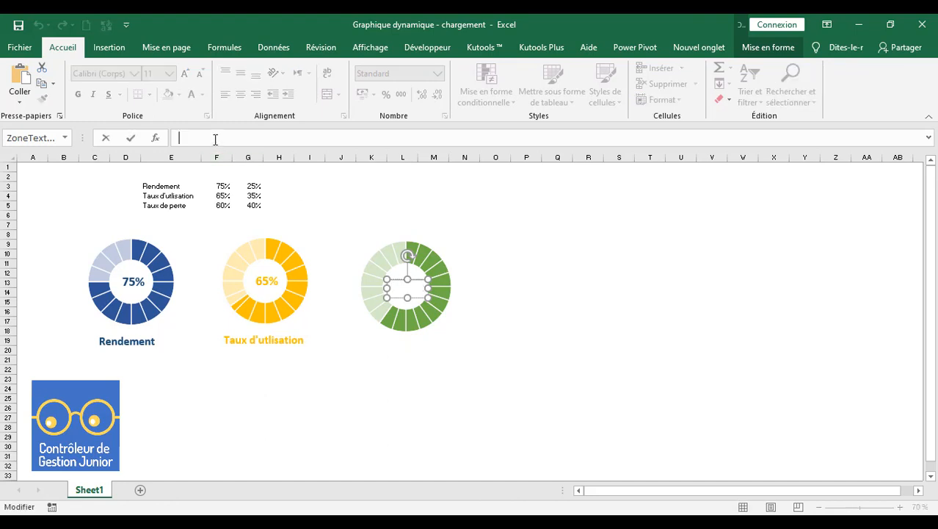
{"action": "left_click", "coordinate": [224, 206]}
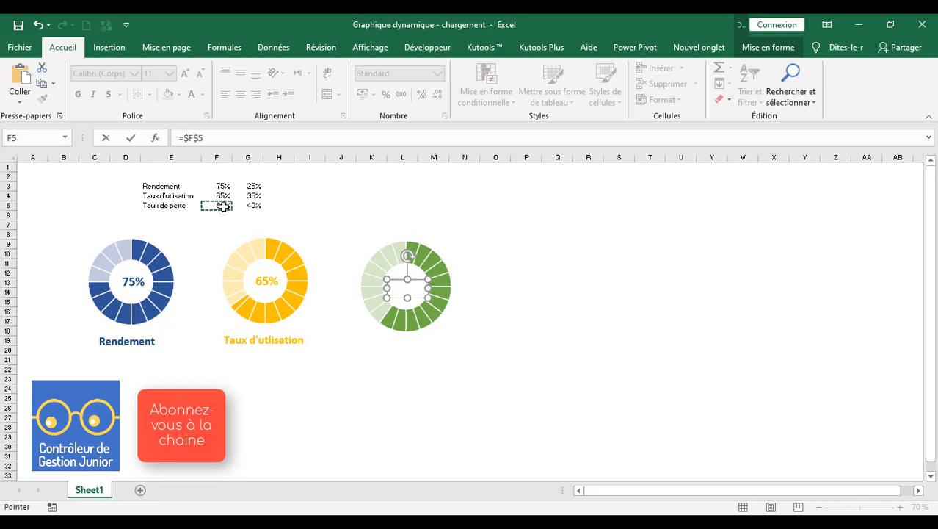
{"action": "key", "text": "Return"}
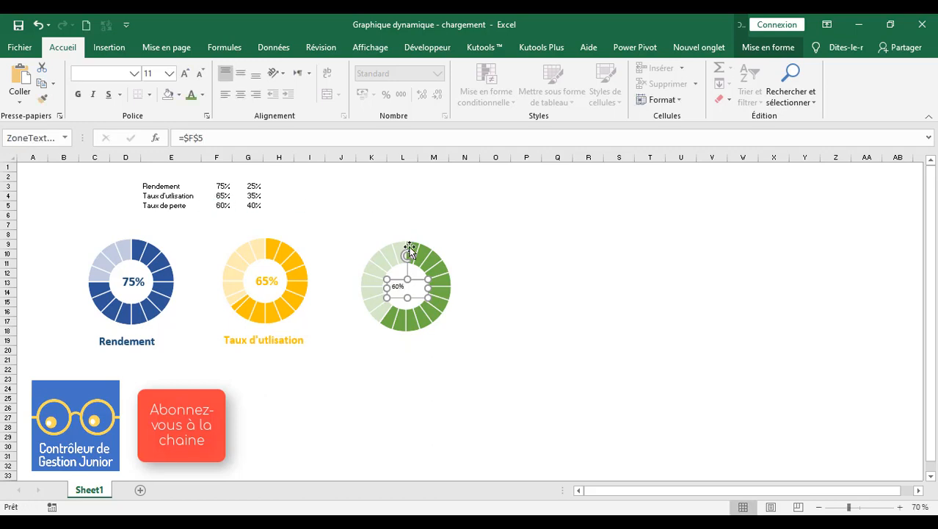
Format the linked percentage text as green, bold and size 20.
{"action": "left_click", "coordinate": [169, 73]}
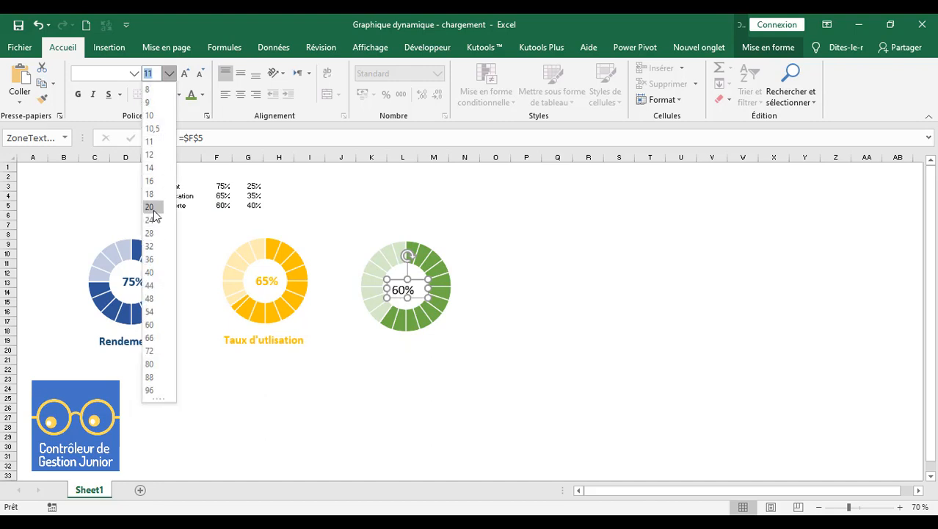
{"action": "left_click", "coordinate": [154, 211]}
{"action": "left_click", "coordinate": [192, 95]}
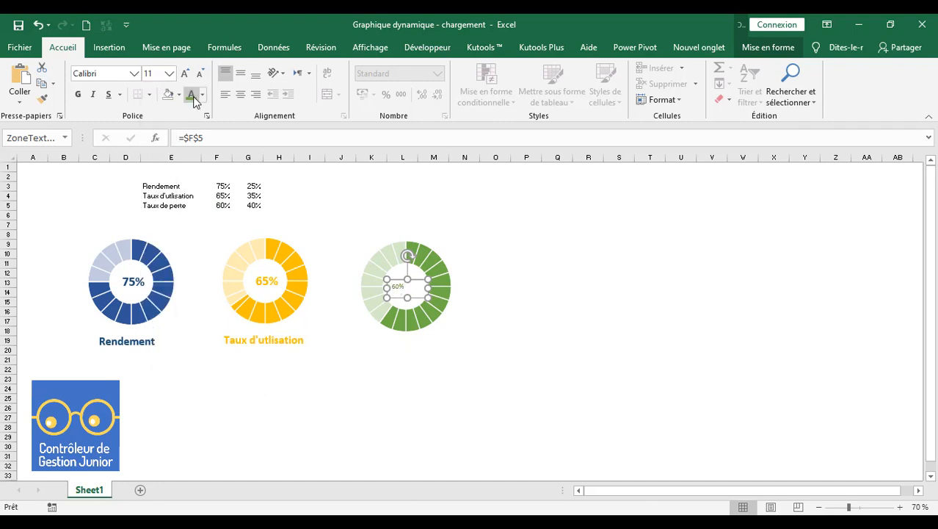
{"action": "left_click", "coordinate": [78, 94]}
{"action": "left_click", "coordinate": [169, 73]}
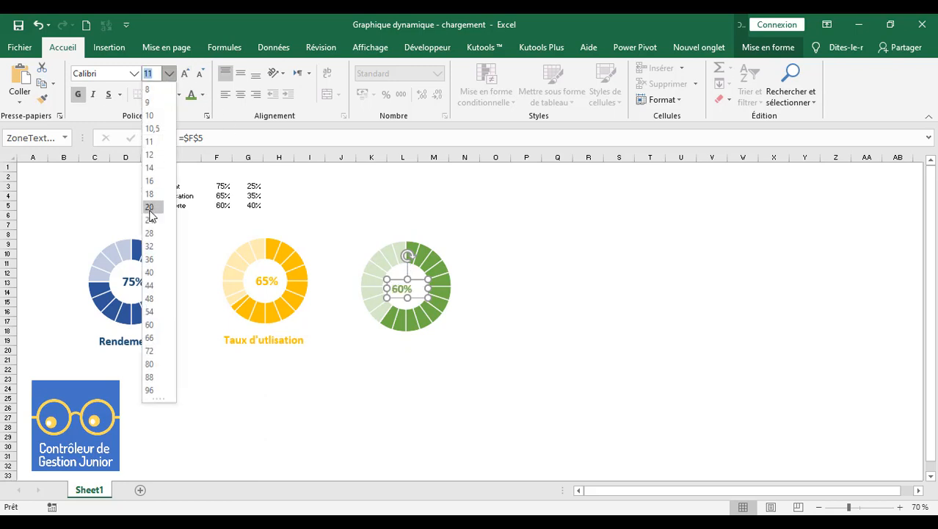
{"action": "left_click", "coordinate": [150, 207]}
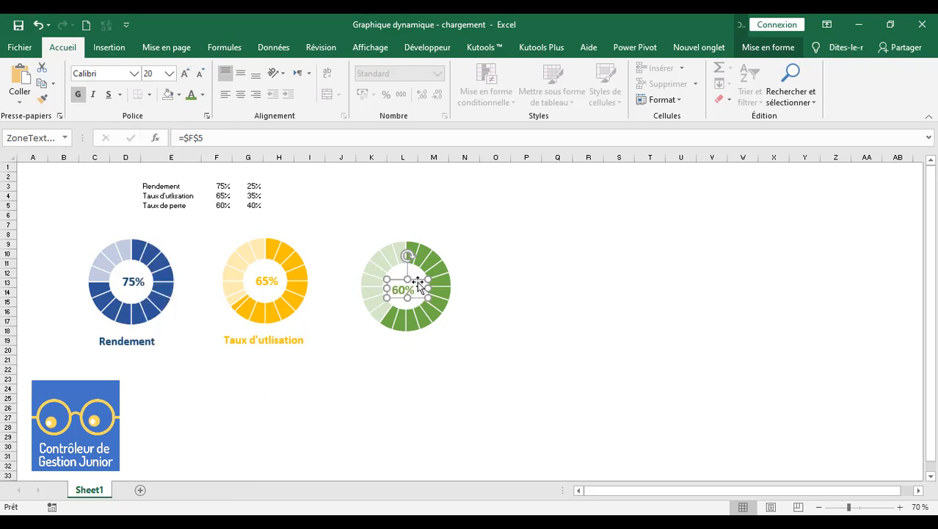
Resize the percentage text box to 0,98 cm high and 1,74 cm wide, and remove its outline and fill.
{"action": "left_click_drag", "start_coordinate": [428, 290], "coordinate": [415, 279]}
{"action": "left_click", "coordinate": [758, 47]}
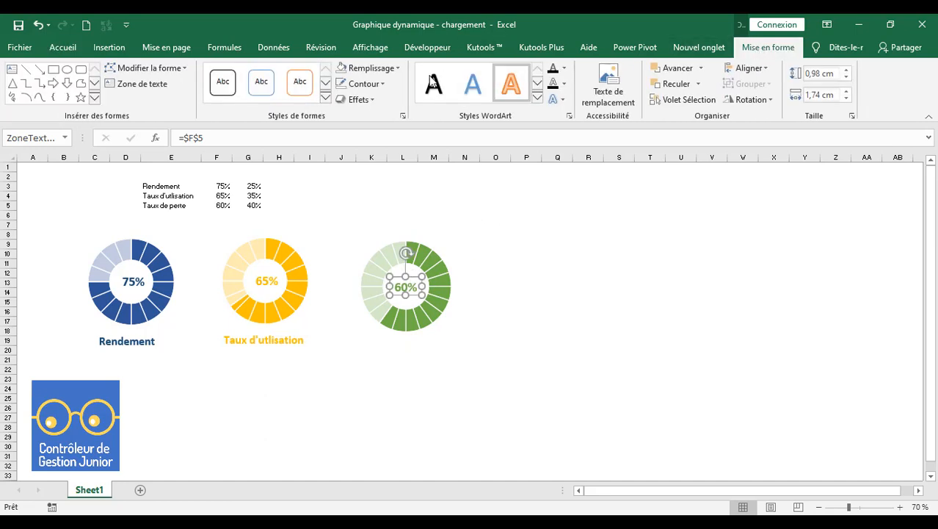
{"action": "left_click", "coordinate": [364, 83]}
{"action": "left_click", "coordinate": [367, 216]}
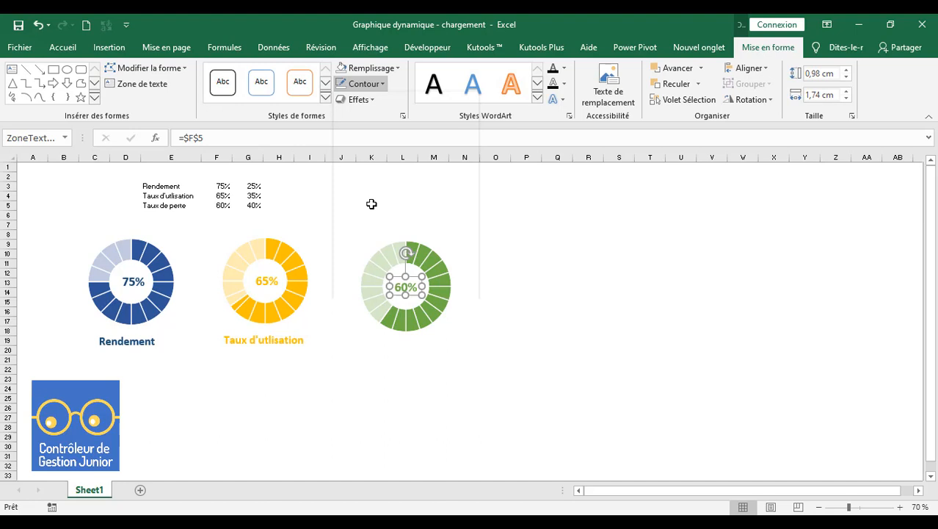
{"action": "left_click", "coordinate": [381, 70]}
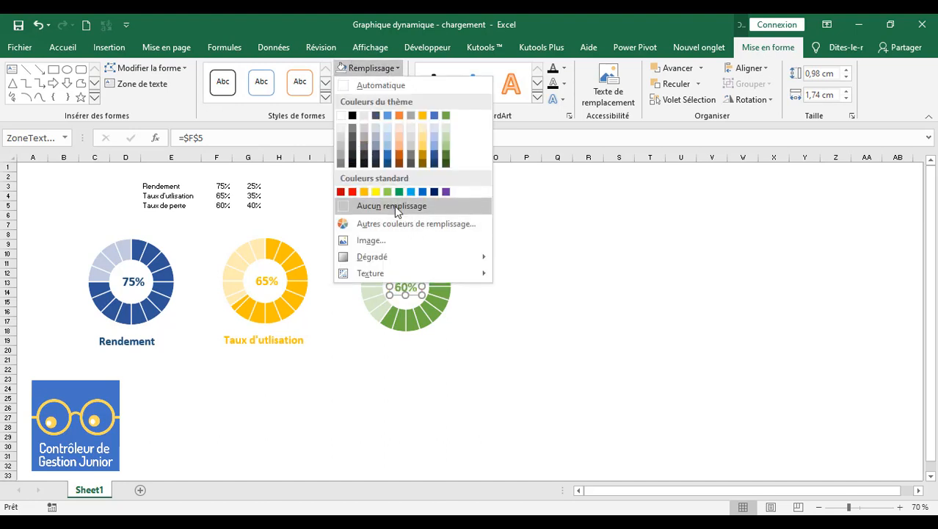
{"action": "left_click", "coordinate": [395, 208]}
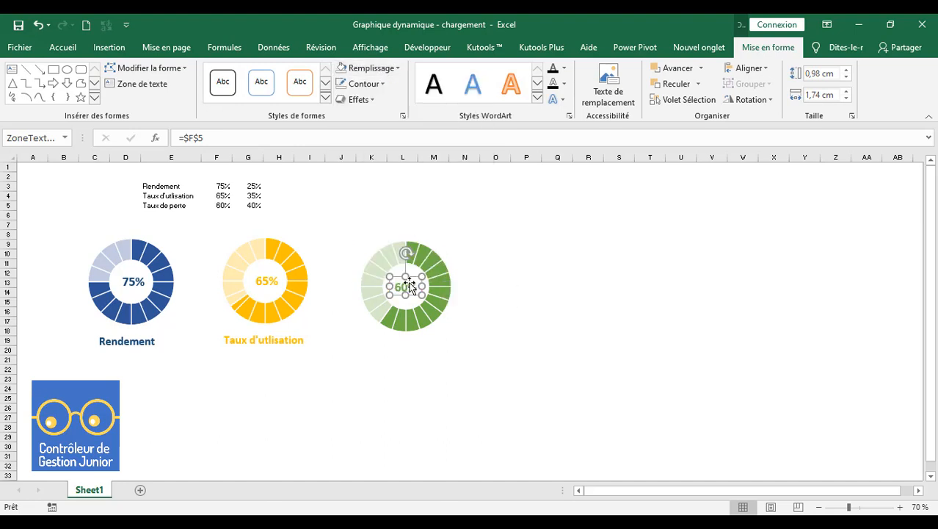
Align the percentage text box with the green doughnut chart, centred both horizontally and vertically.
{"action": "left_click", "coordinate": [353, 255]}
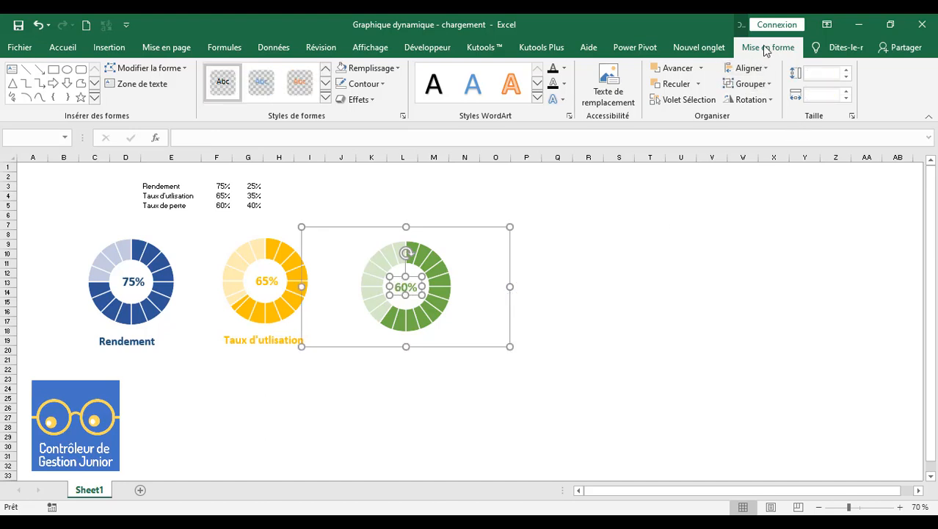
{"action": "left_click", "coordinate": [749, 68]}
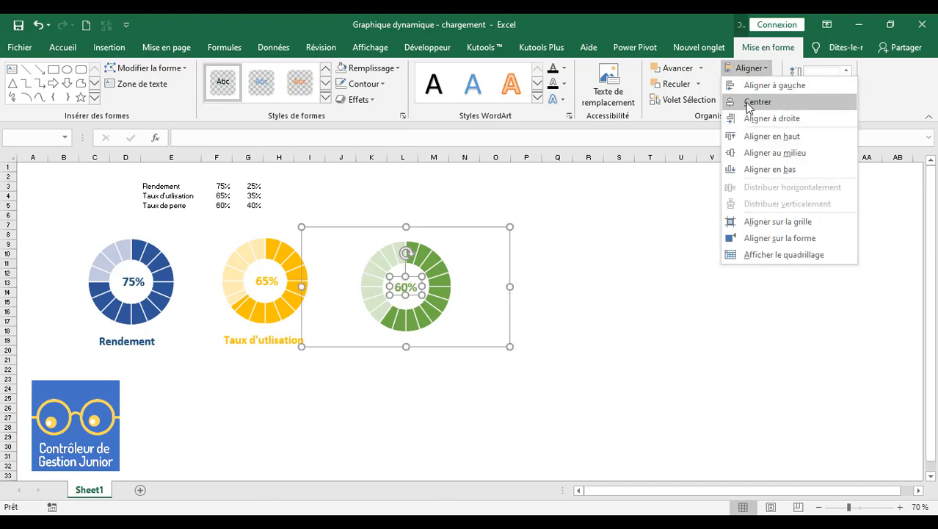
{"action": "left_click", "coordinate": [755, 101]}
{"action": "left_click", "coordinate": [763, 72]}
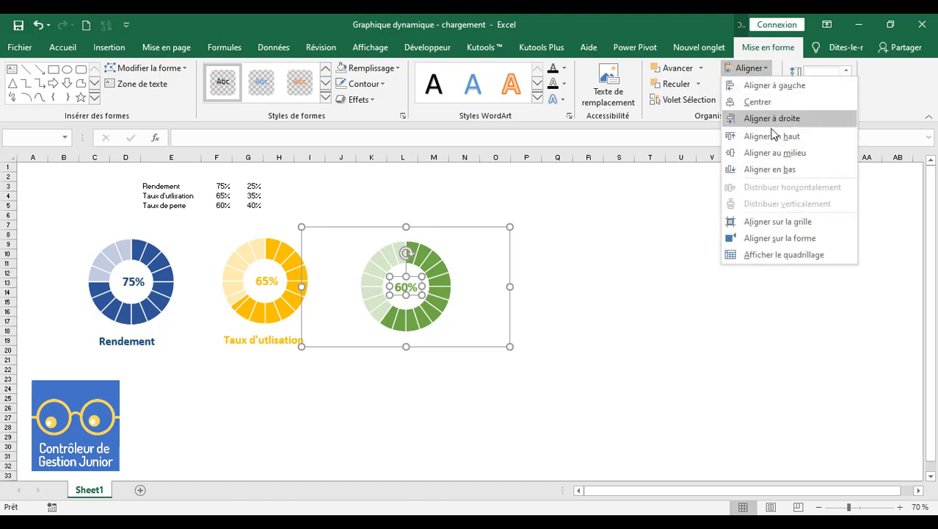
{"action": "left_click", "coordinate": [757, 153]}
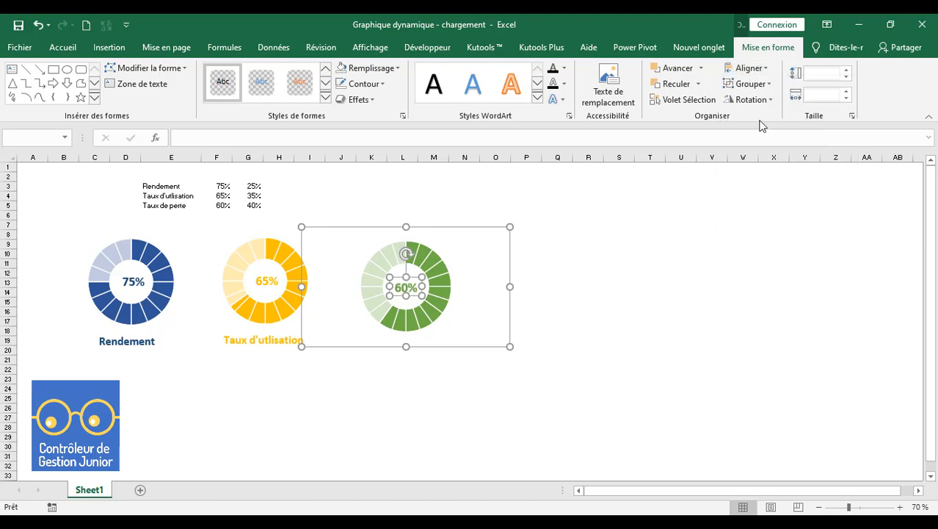
{"action": "left_click", "coordinate": [556, 330]}
Enlarge the green doughnut chart slightly around its centre.
{"action": "left_click", "coordinate": [417, 284]}
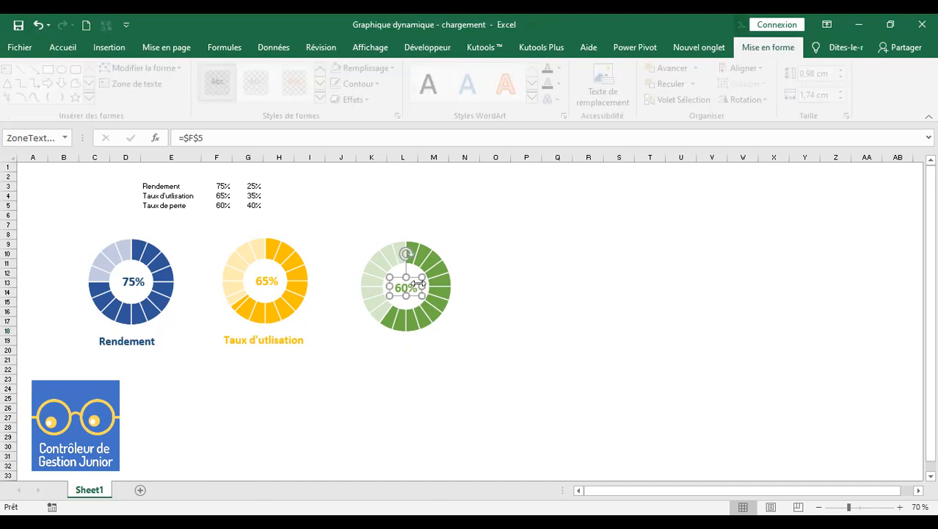
{"action": "left_click", "coordinate": [452, 258]}
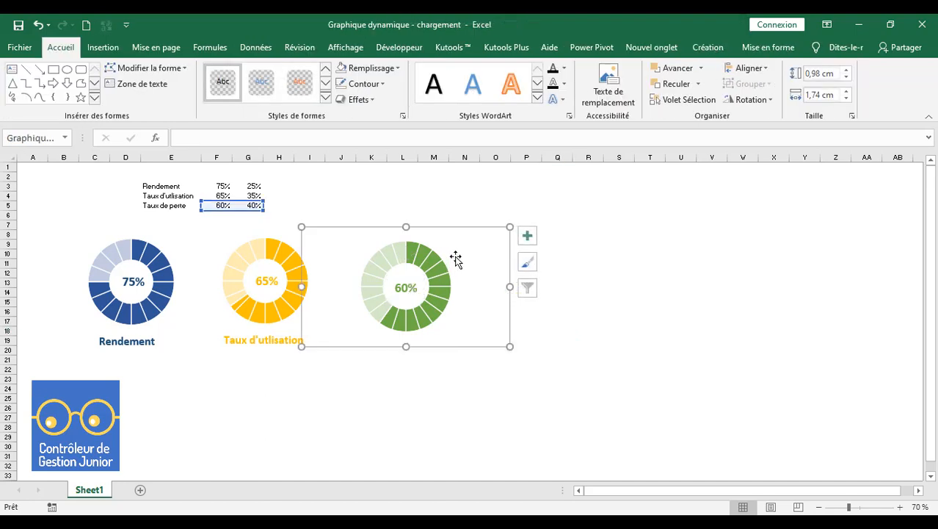
{"action": "left_click_drag", "start_coordinate": [512, 229], "coordinate": [480, 227]}
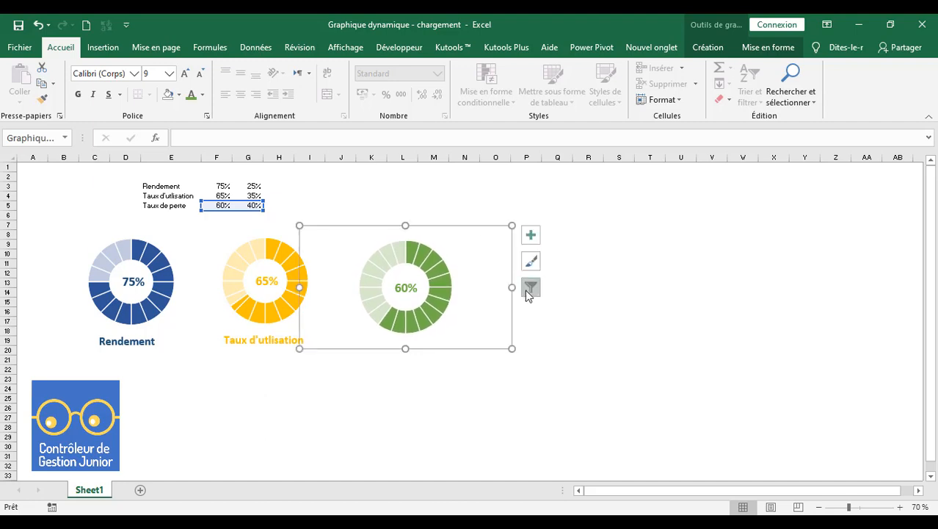
{"action": "left_click", "coordinate": [560, 328]}
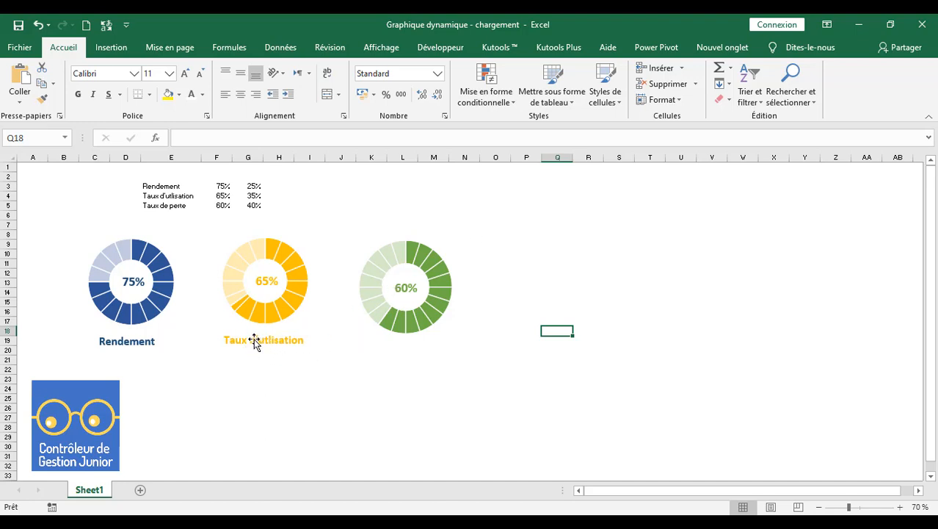
Insert an empty text box directly below the green doughnut, slightly wider than the ring.
{"action": "left_click", "coordinate": [111, 49]}
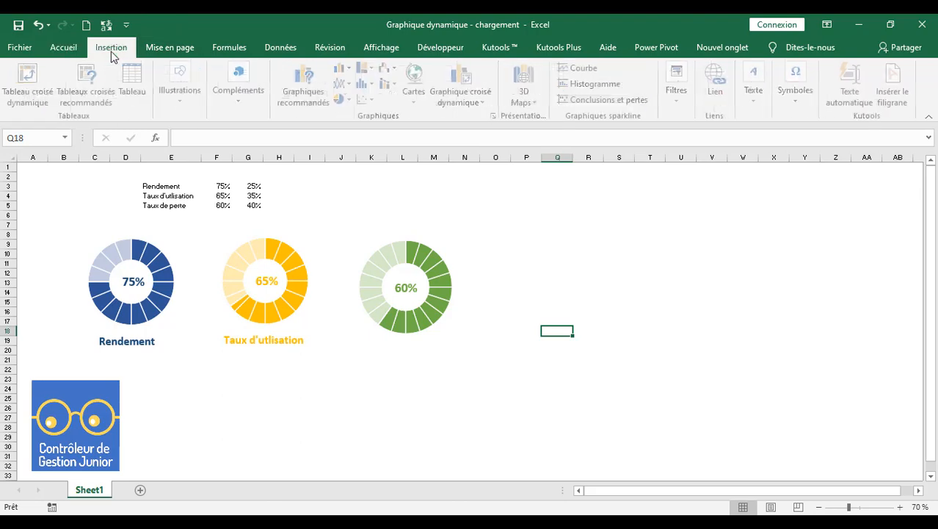
{"action": "left_click", "coordinate": [184, 94]}
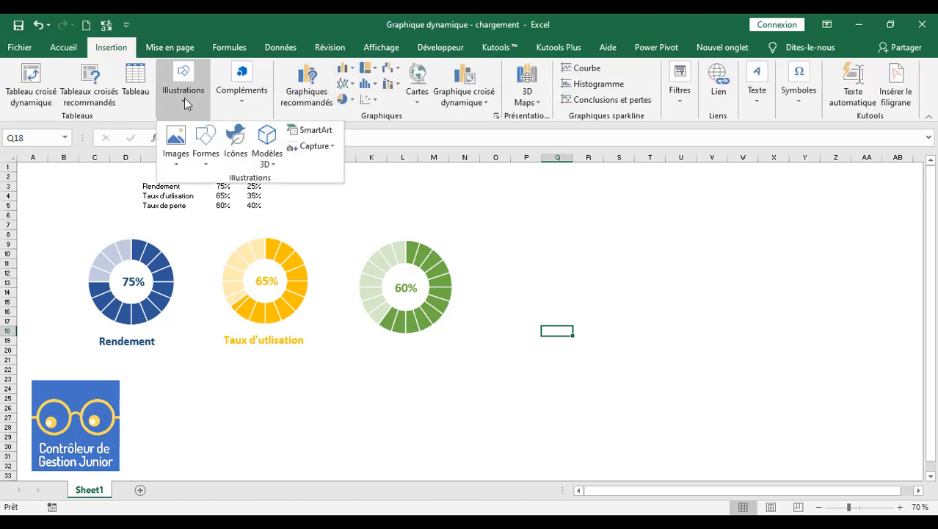
{"action": "left_click", "coordinate": [206, 147]}
{"action": "left_click", "coordinate": [198, 193]}
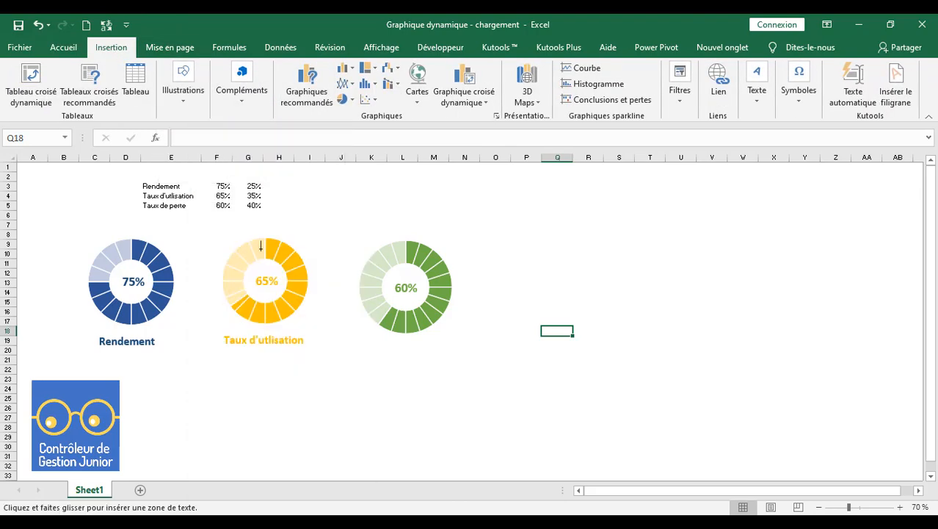
{"action": "left_click_drag", "start_coordinate": [345, 338], "coordinate": [460, 357]}
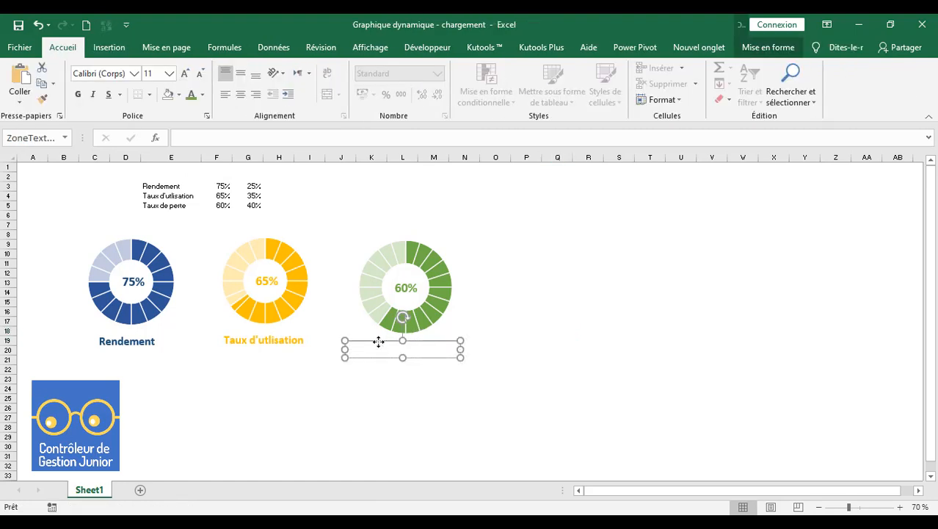
Link the new text box to the Taux de perte name cell with the formula =$E$5.
{"action": "left_click", "coordinate": [224, 138]}
{"action": "type", "text": "="}
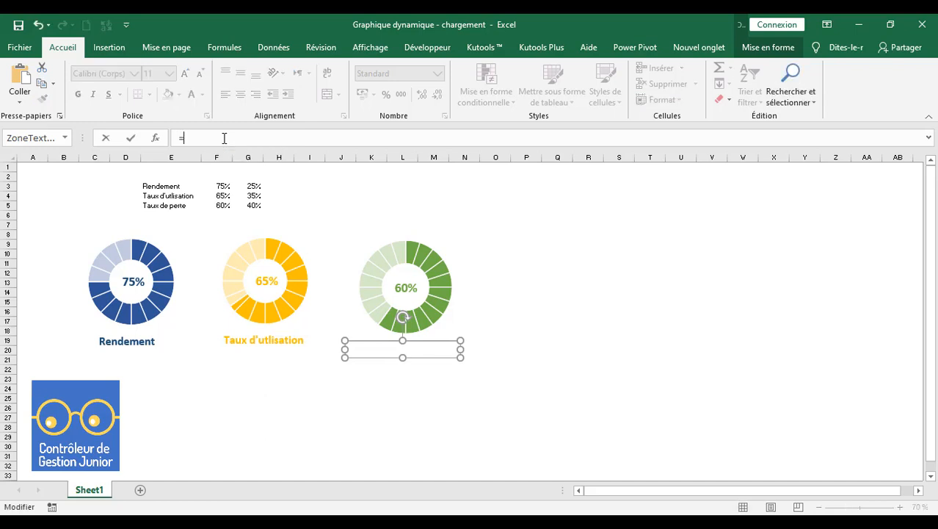
{"action": "left_click", "coordinate": [164, 205]}
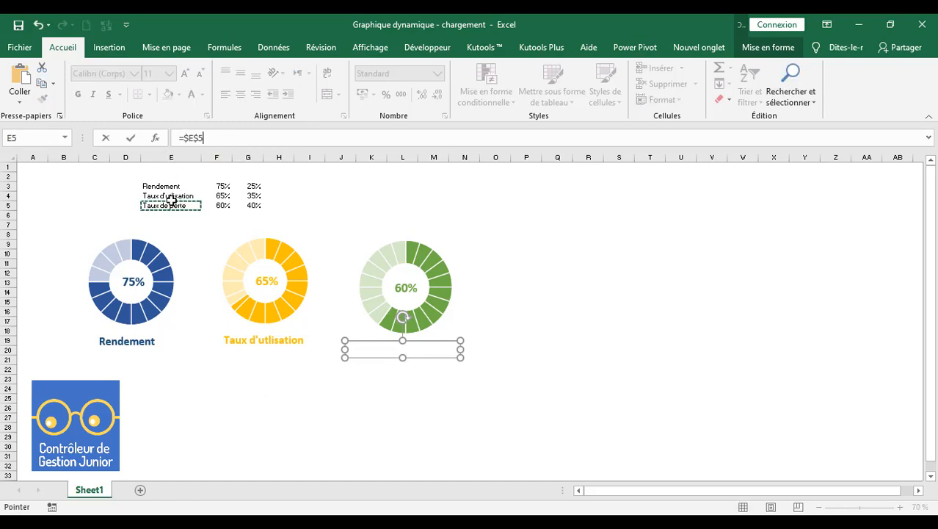
{"action": "key", "text": "Return"}
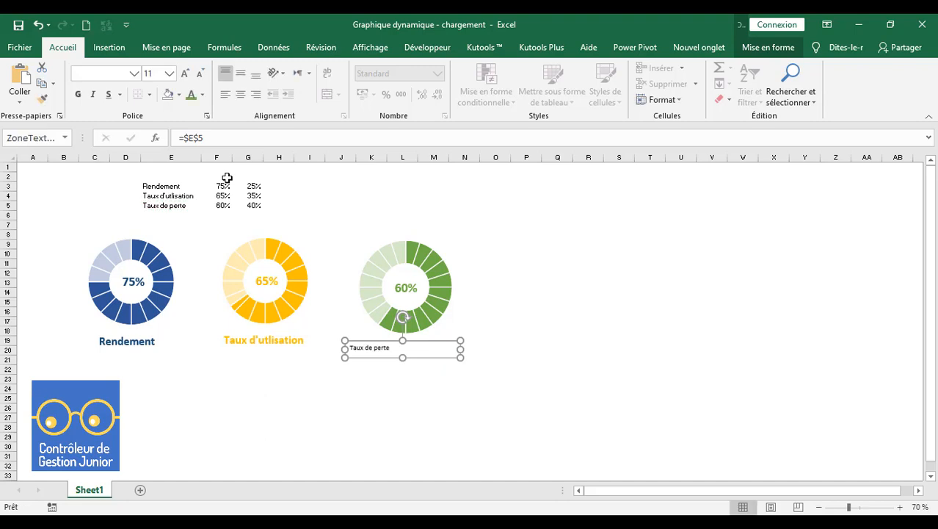
Format the linked Taux de perte label as green, bold and size 18.
{"action": "left_click", "coordinate": [169, 76]}
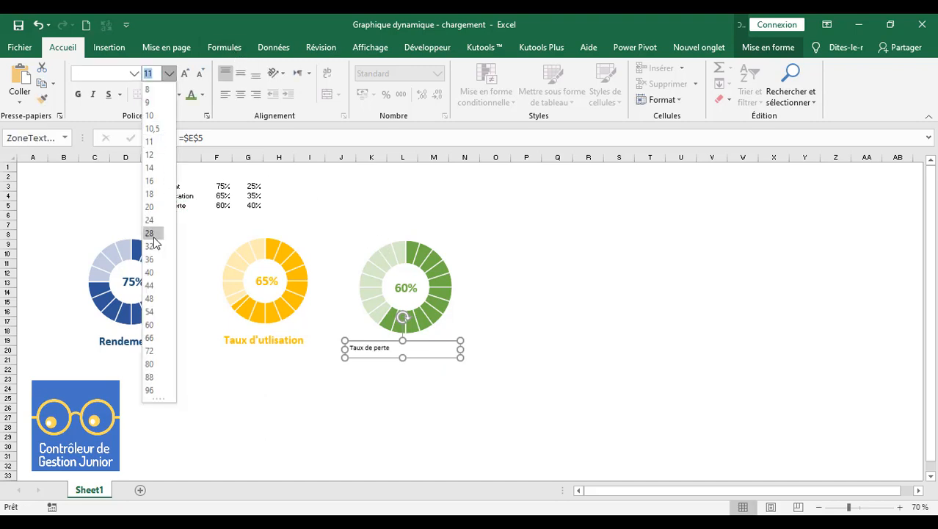
{"action": "left_click", "coordinate": [166, 191]}
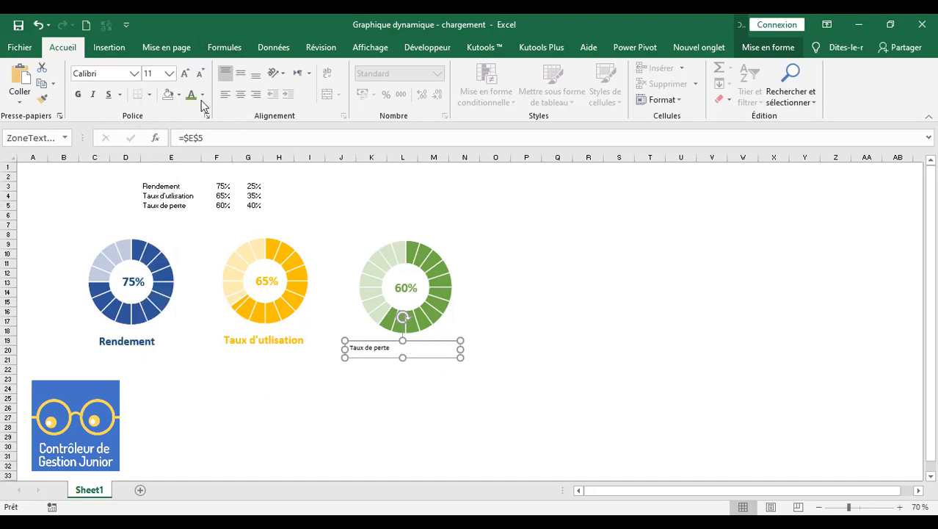
{"action": "left_click", "coordinate": [170, 73]}
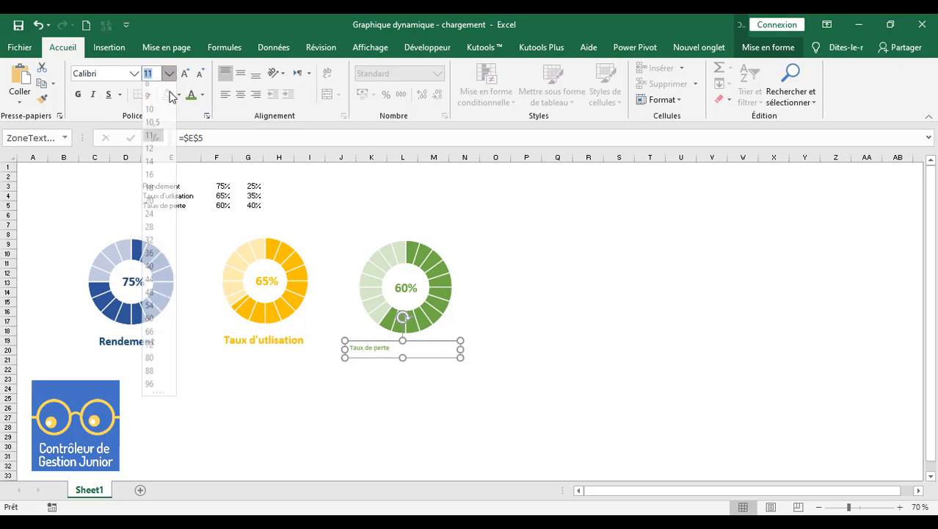
{"action": "left_click", "coordinate": [160, 188]}
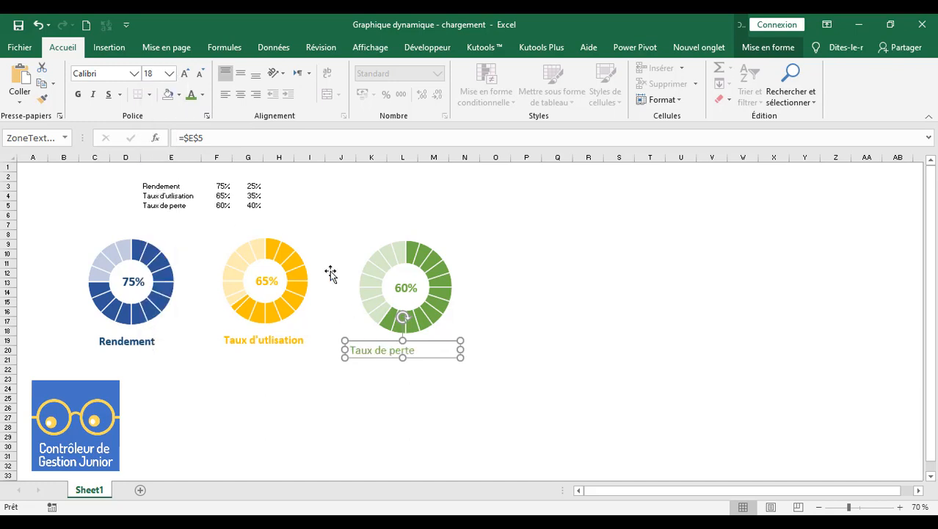
{"action": "left_click", "coordinate": [78, 94]}
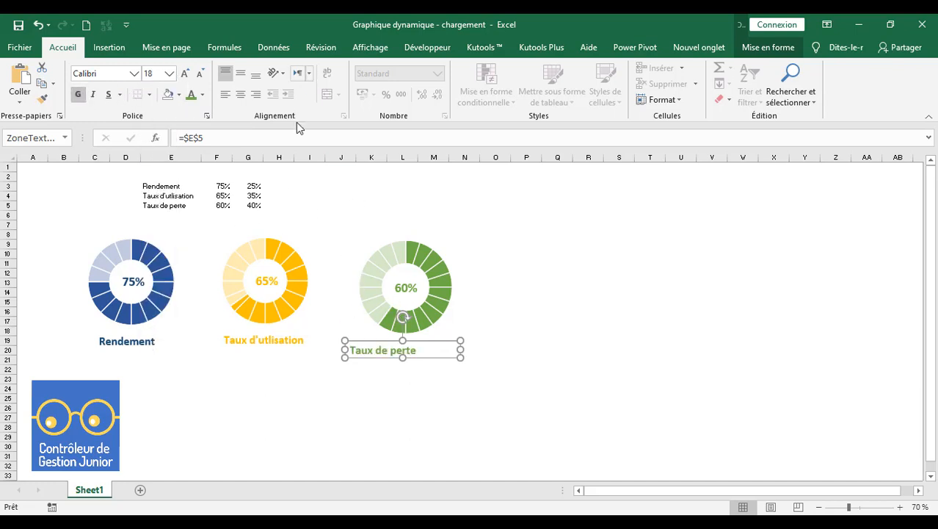
Resize the Taux de perte label to about 0,91 cm high and 4,42 cm wide, and remove its outline and fill.
{"action": "left_click_drag", "start_coordinate": [460, 350], "coordinate": [434, 335]}
{"action": "left_click", "coordinate": [768, 47]}
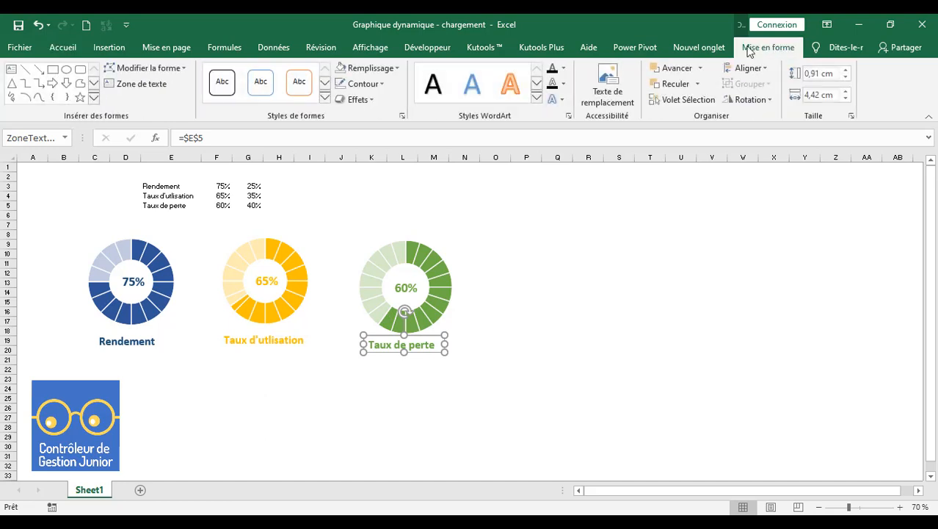
{"action": "left_click", "coordinate": [380, 85]}
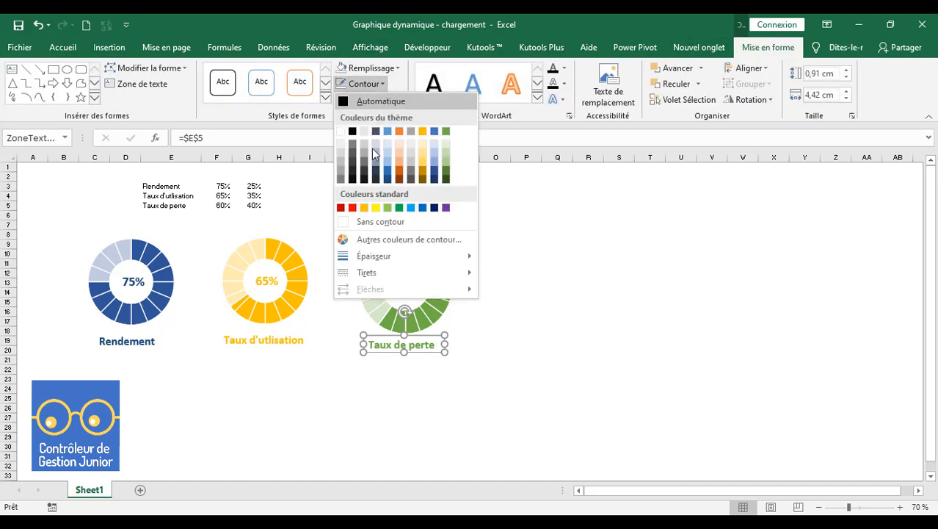
{"action": "left_click", "coordinate": [392, 223]}
{"action": "left_click", "coordinate": [371, 67]}
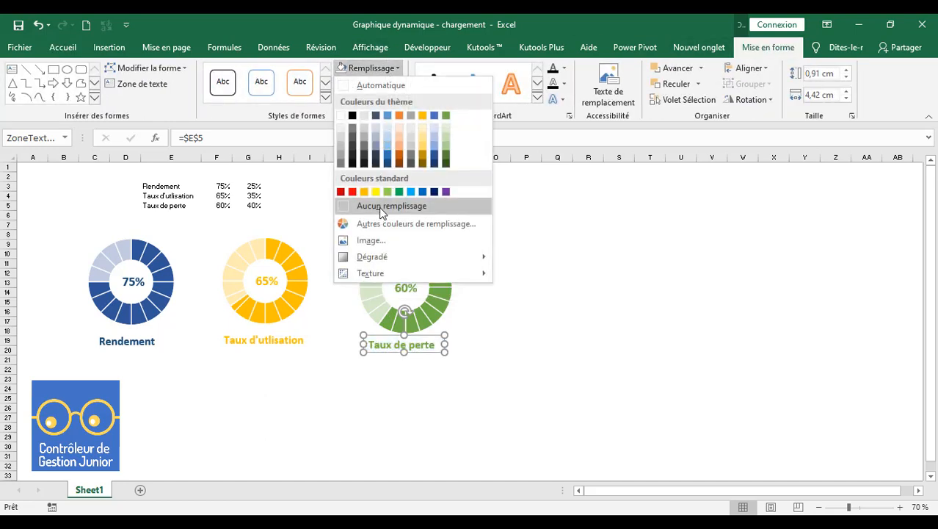
{"action": "left_click", "coordinate": [378, 207]}
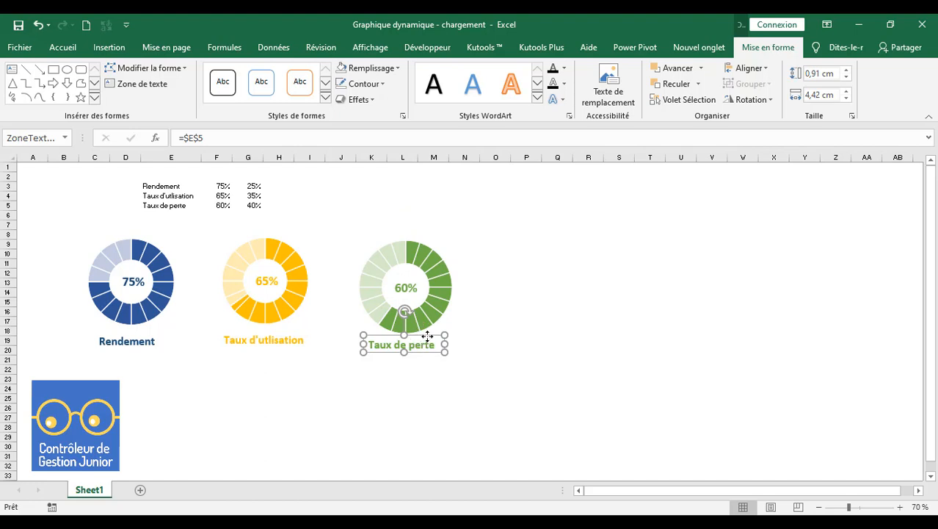
Nudge the Taux de perte label up and raise the green doughnut chart level with the other charts, shrinking it slightly.
{"action": "left_click_drag", "start_coordinate": [427, 336], "coordinate": [431, 333]}
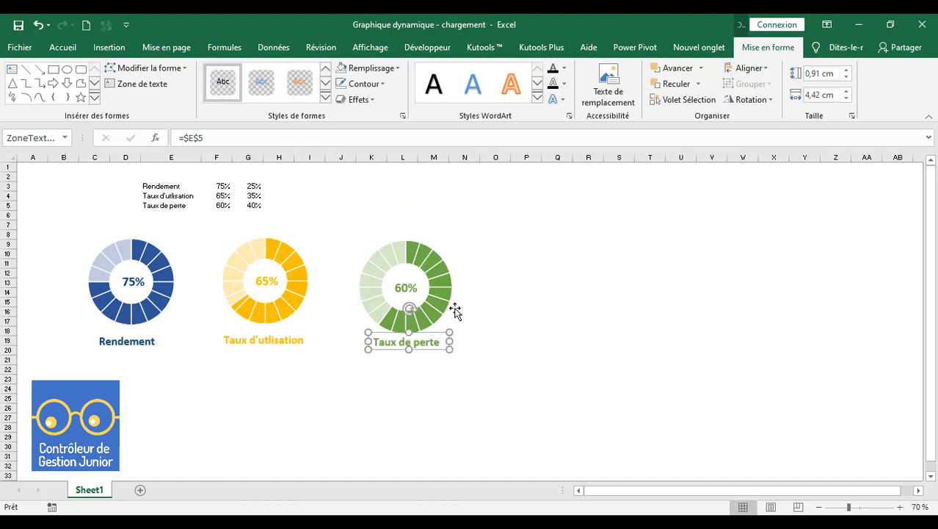
{"action": "left_click", "coordinate": [450, 325]}
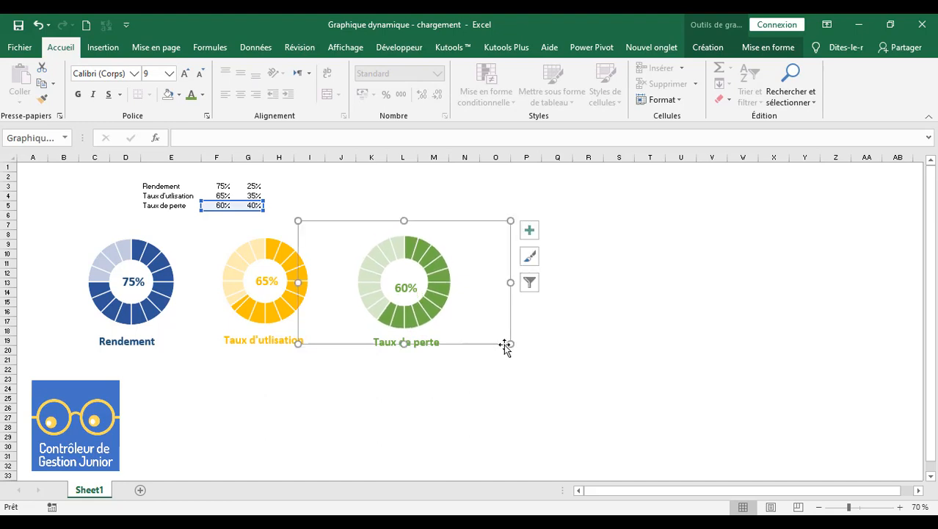
{"action": "mouse_move", "coordinate": [509, 343]}
{"action": "left_mouse_down"}
{"action": "mouse_move", "coordinate": [497, 330]}
{"action": "mouse_move", "coordinate": [501, 340]}
{"action": "left_mouse_up"}
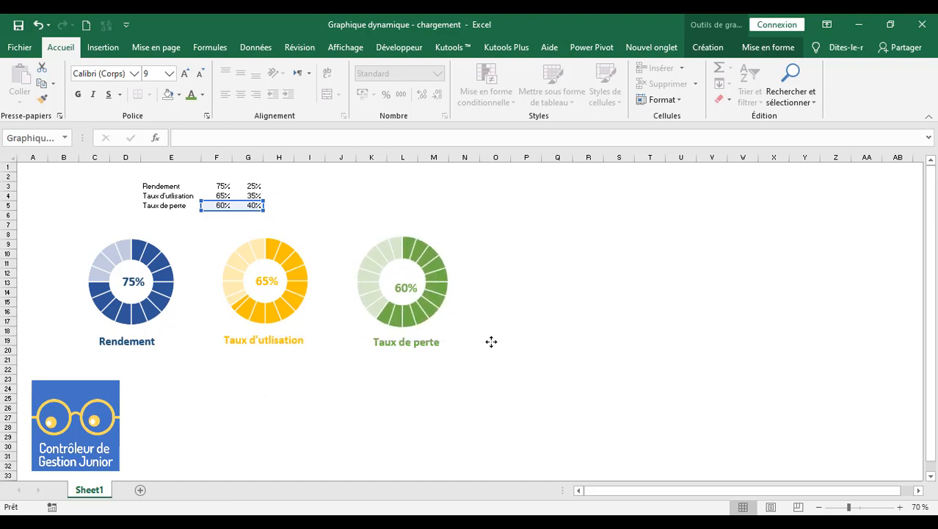
{"action": "left_click", "coordinate": [494, 340]}
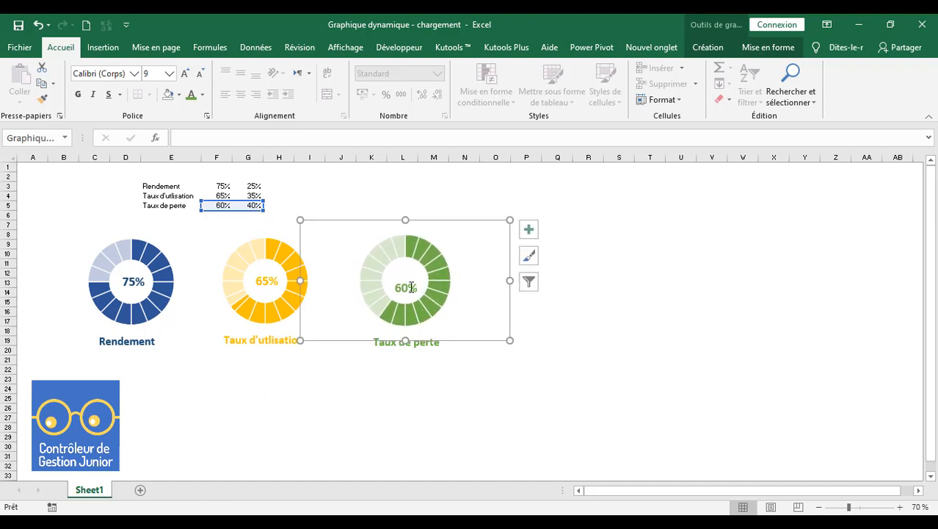
Move the percentage text box up into the green ring's centre and nudge the Taux de perte label into line beneath it.
{"action": "left_click", "coordinate": [414, 277]}
{"action": "left_click_drag", "start_coordinate": [413, 278], "coordinate": [416, 273]}
{"action": "left_click", "coordinate": [437, 334]}
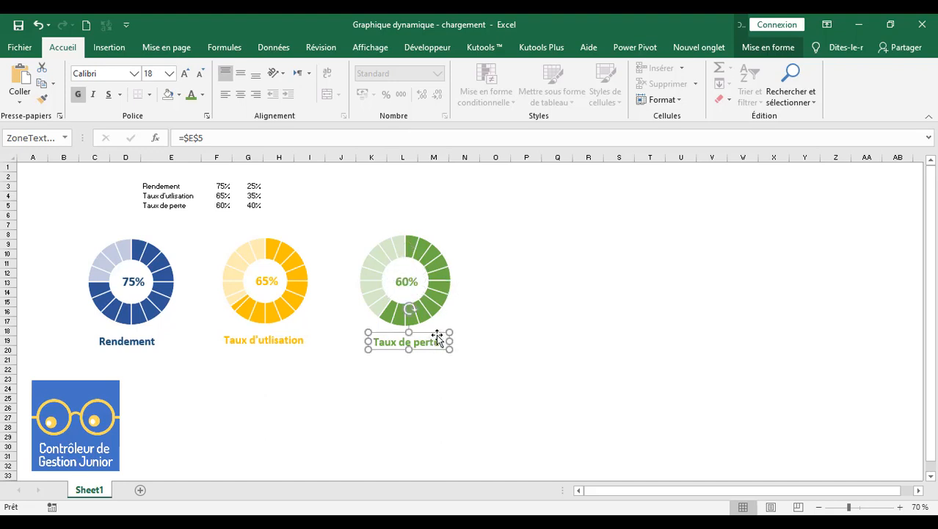
{"action": "left_click_drag", "start_coordinate": [438, 332], "coordinate": [435, 329]}
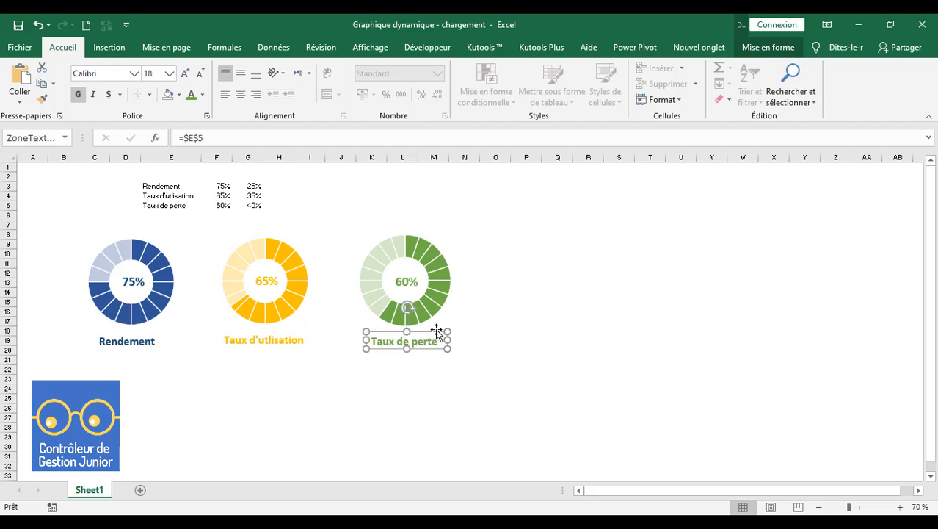
Realign the percentage text box with the repositioned green doughnut chart, centred horizontally and aligned to the middle, and select the Taux de perte label.
{"action": "left_click", "coordinate": [397, 273]}
{"action": "left_click", "coordinate": [447, 264]}
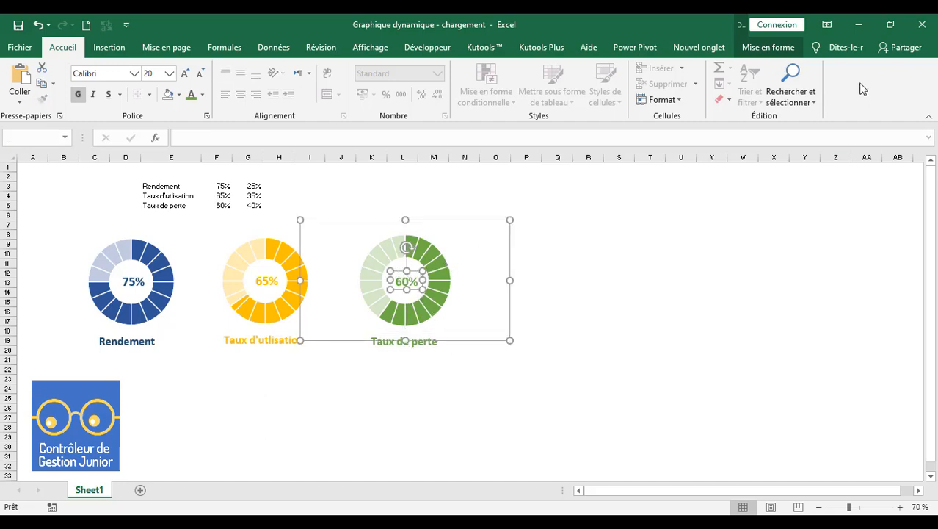
{"action": "left_click", "coordinate": [792, 55]}
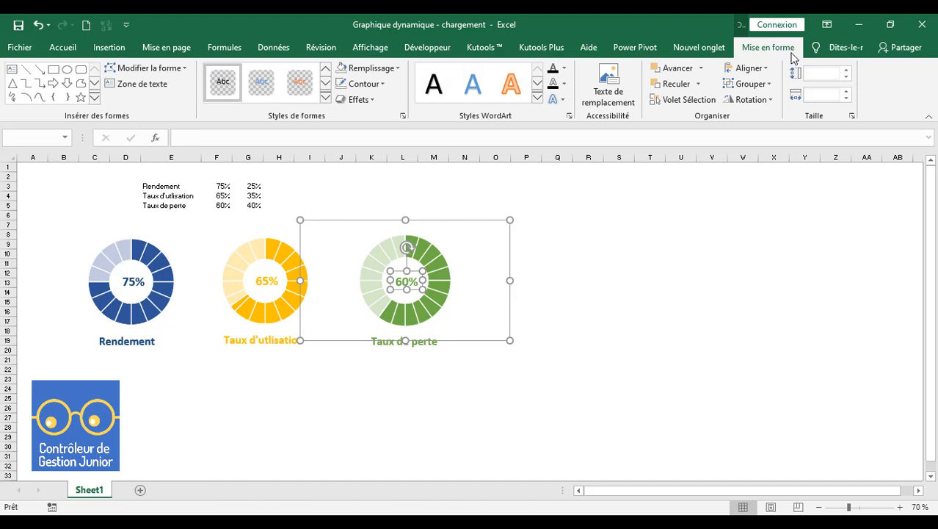
{"action": "left_click", "coordinate": [749, 68]}
{"action": "left_click", "coordinate": [761, 102]}
{"action": "left_click", "coordinate": [749, 68]}
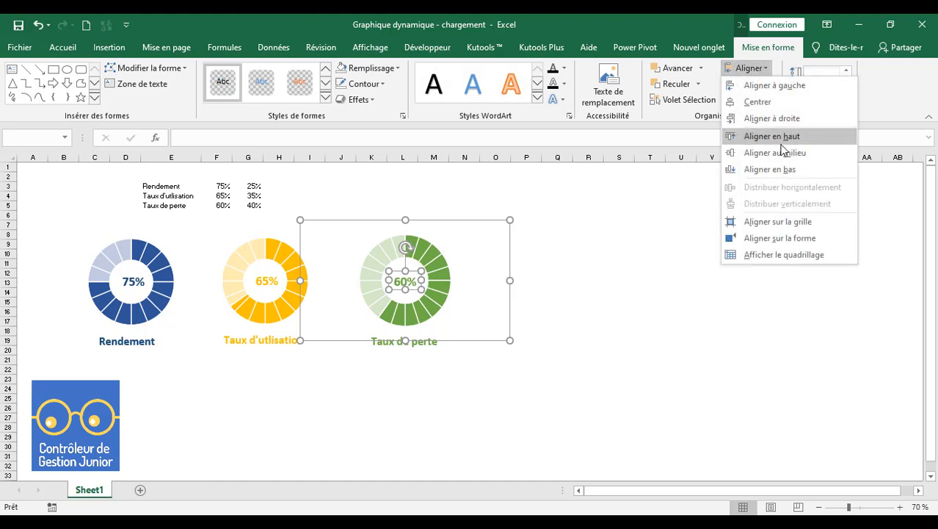
{"action": "left_click", "coordinate": [770, 152]}
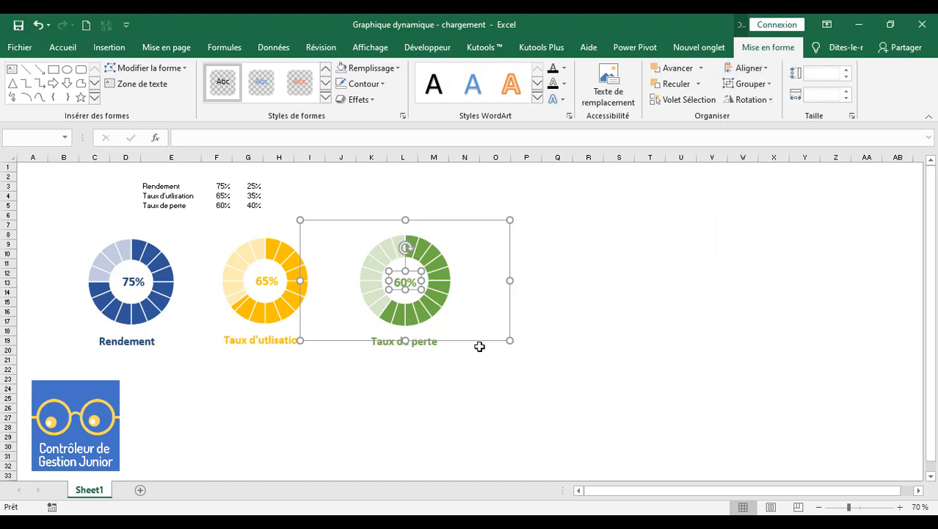
{"action": "left_click", "coordinate": [417, 343]}
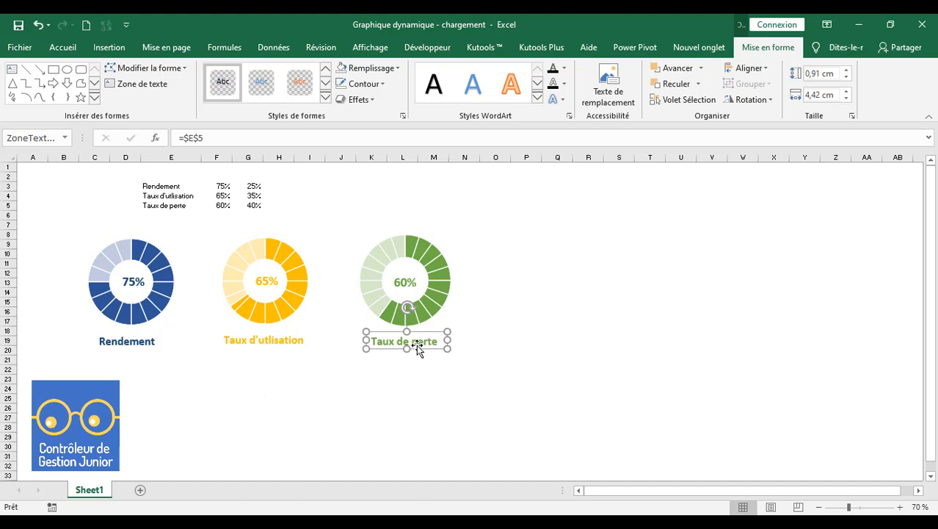
Group the Taux de perte label, its percentage text box and the green doughnut chart into one object.
{"action": "left_click", "coordinate": [416, 281], "text": "shift"}
{"action": "left_click", "coordinate": [423, 233], "text": "shift"}
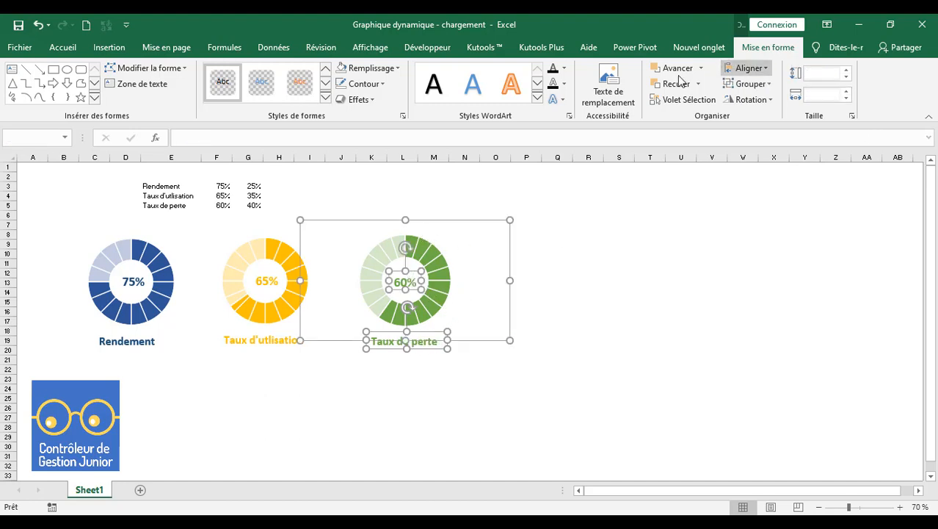
{"action": "right_click", "coordinate": [483, 231]}
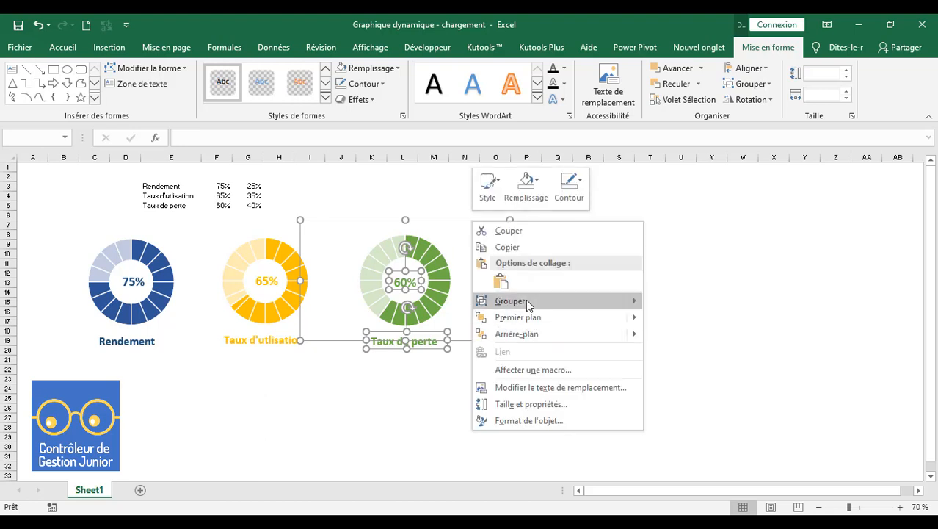
{"action": "mouse_move", "coordinate": [525, 299]}
{"action": "left_click", "coordinate": [691, 300]}
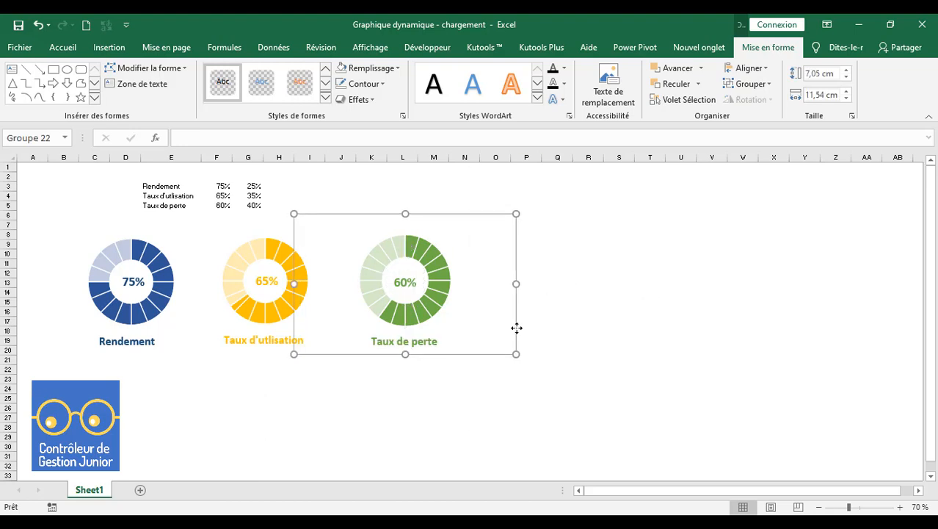
Move the grouped Taux de perte chart slightly closer to the Taux d'utlisation chart to even out the spacing, and deselect it.
{"action": "left_click_drag", "start_coordinate": [517, 328], "coordinate": [508, 328]}
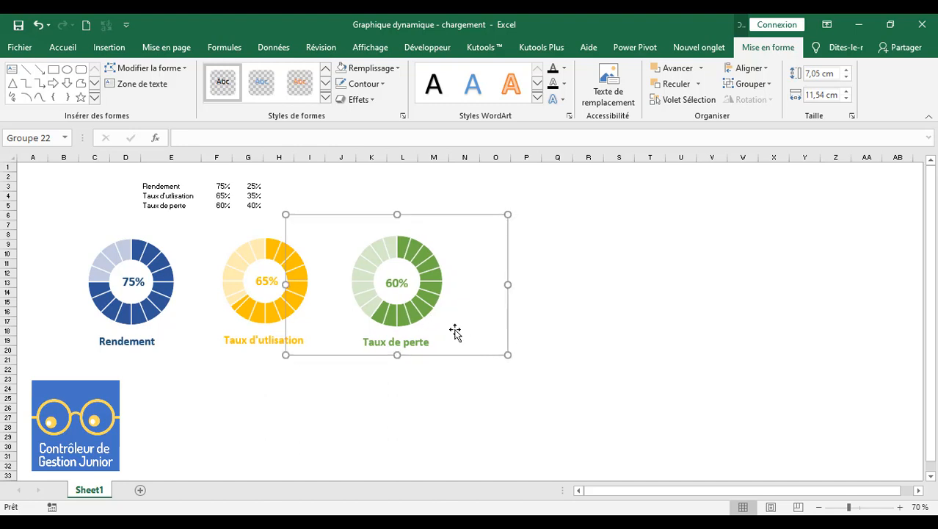
{"action": "left_click_drag", "start_coordinate": [509, 326], "coordinate": [512, 324]}
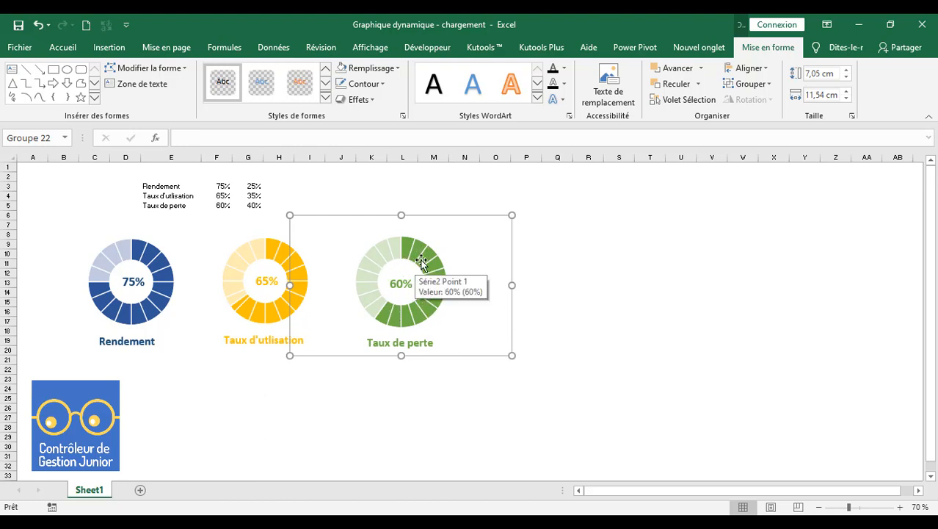
{"action": "left_click", "coordinate": [545, 328]}
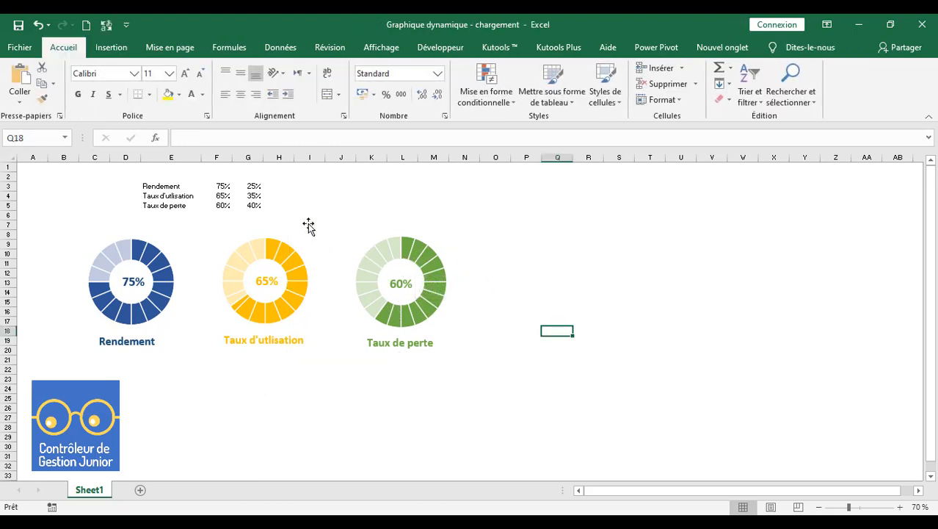
Hide the remainder percentages in G3:G5 while keeping the formulas that feed the charts.
{"action": "left_click_drag", "start_coordinate": [253, 187], "coordinate": [254, 205]}
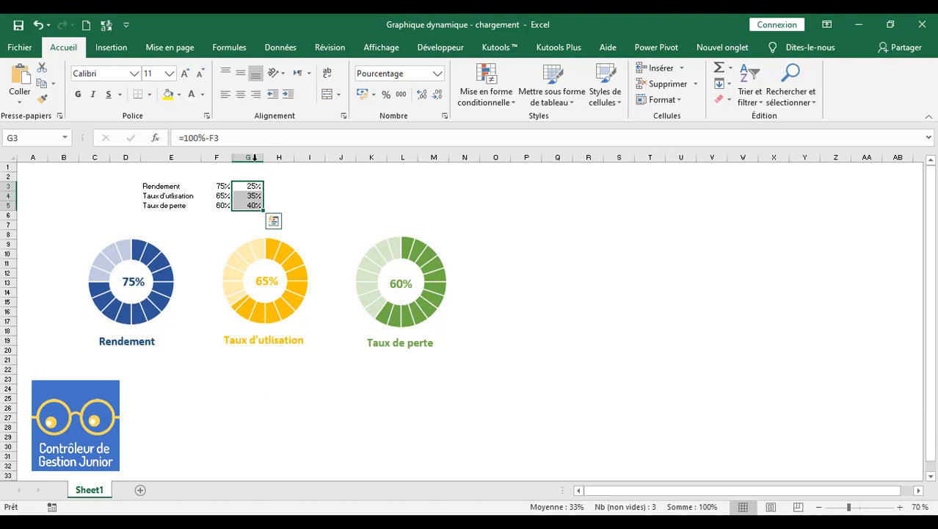
{"action": "left_click", "coordinate": [252, 156]}
{"action": "left_click_drag", "start_coordinate": [251, 185], "coordinate": [254, 206]}
{"action": "key", "text": "Delete"}
{"action": "left_click", "coordinate": [298, 195]}
Test the dynamic charts by setting Rendement to 95%, Taux d'utlisation to 55% and Taux de perte to 4% in F3:F5.
{"action": "left_click", "coordinate": [220, 186]}
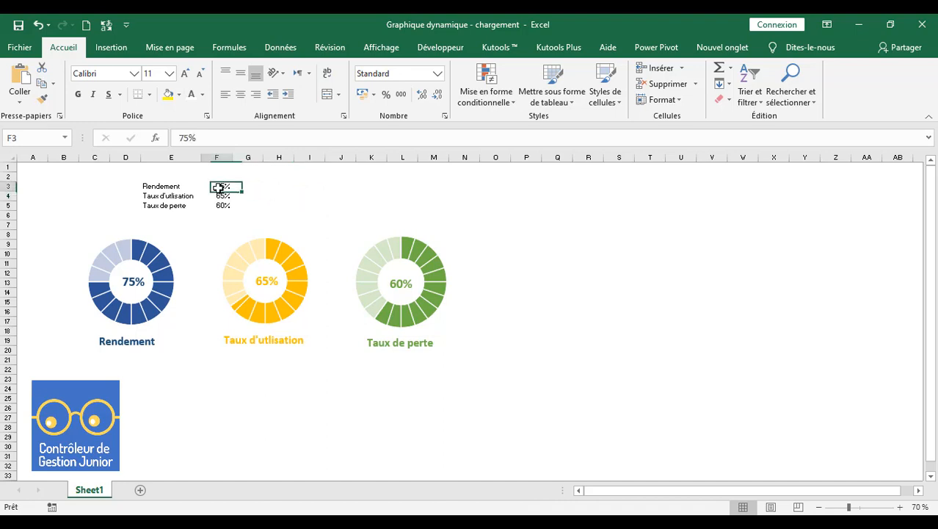
{"action": "type", "text": "95"}
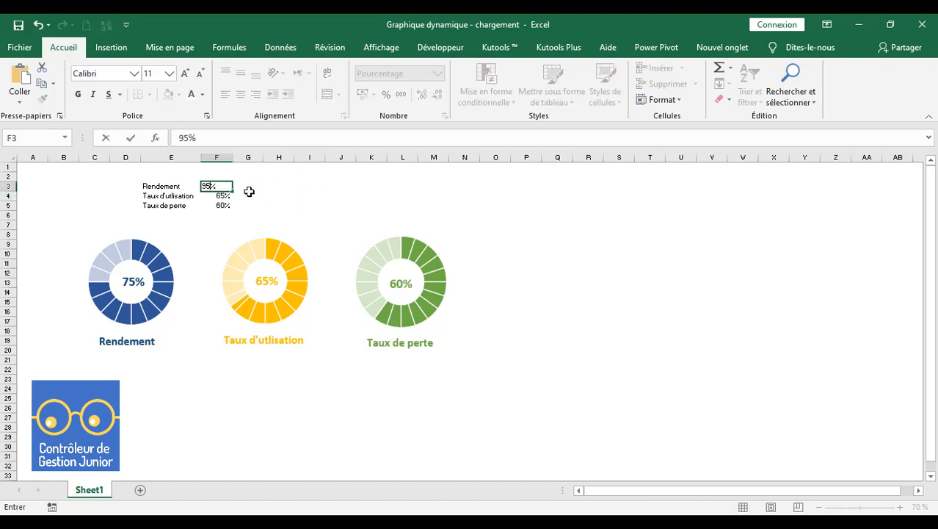
{"action": "key", "text": "Return"}
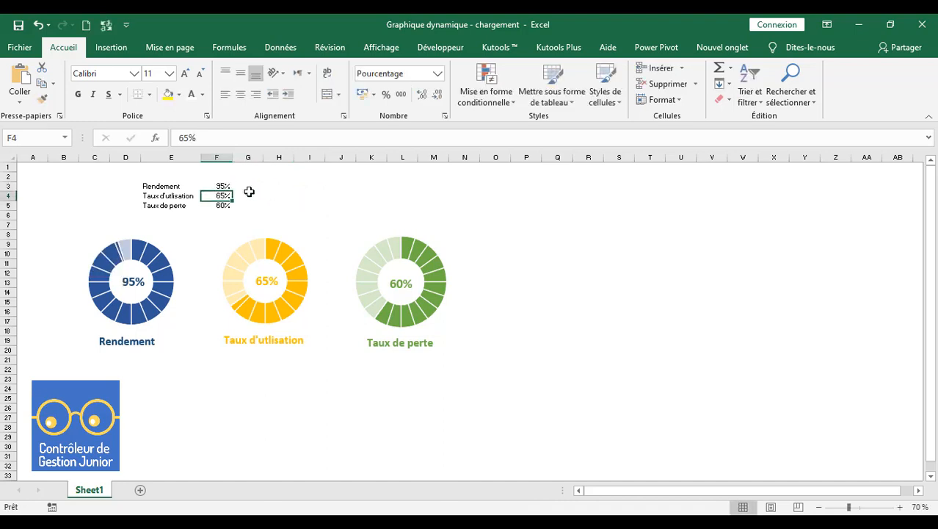
{"action": "type", "text": "55"}
{"action": "key", "text": "Return"}
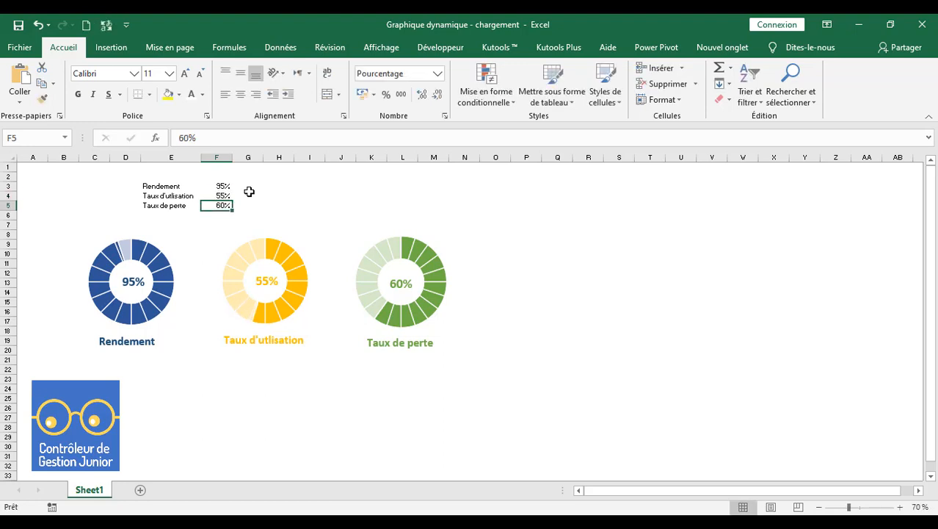
{"action": "type", "text": "4"}
{"action": "key", "text": "Return"}
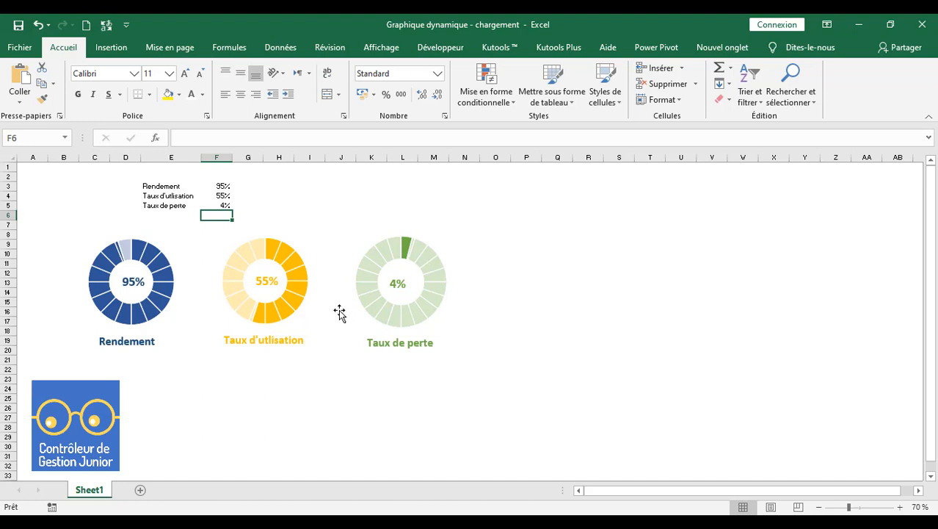
Nudge the percentage text box inside the Taux de perte group so its value sits centred in the green ring.
{"action": "left_click", "coordinate": [402, 288]}
{"action": "left_click", "coordinate": [410, 287]}
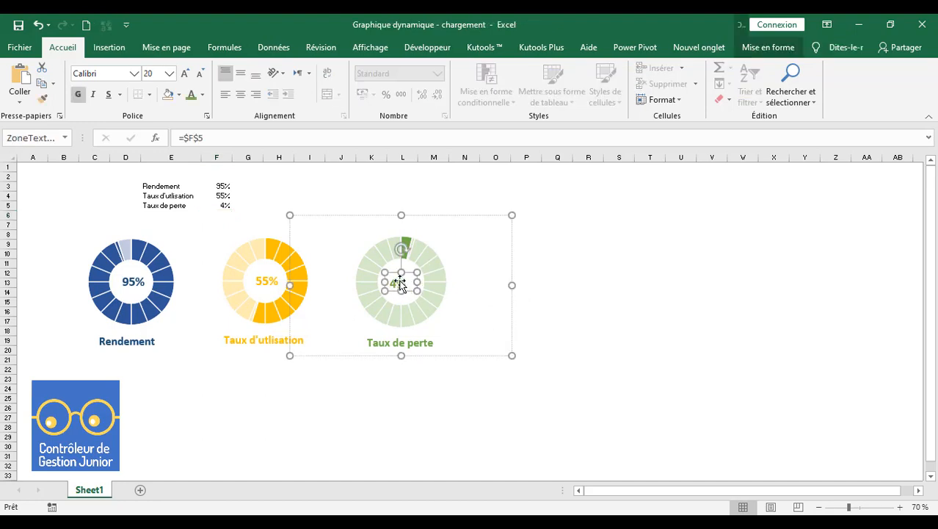
{"action": "left_click_drag", "start_coordinate": [412, 273], "coordinate": [416, 271]}
{"action": "left_click", "coordinate": [624, 299]}
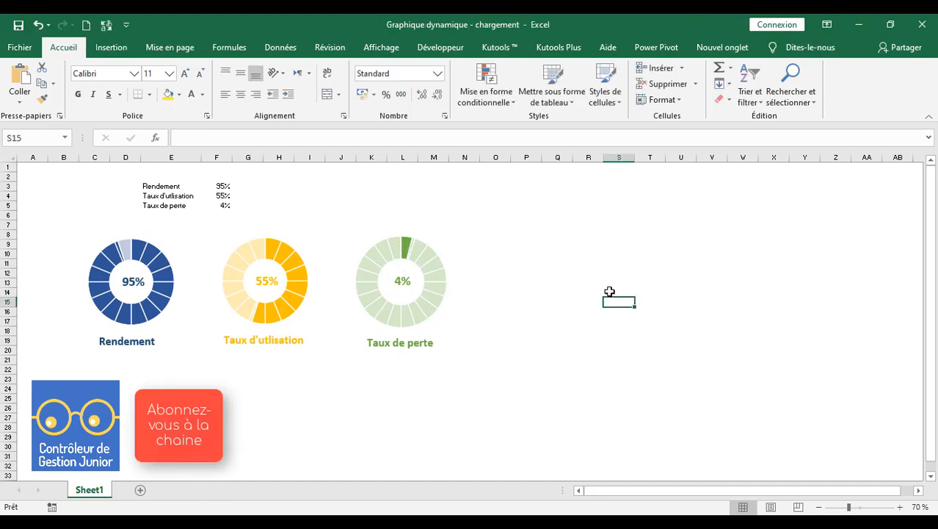
{"action": "left_click", "coordinate": [403, 283]}
{"action": "left_click", "coordinate": [403, 286]}
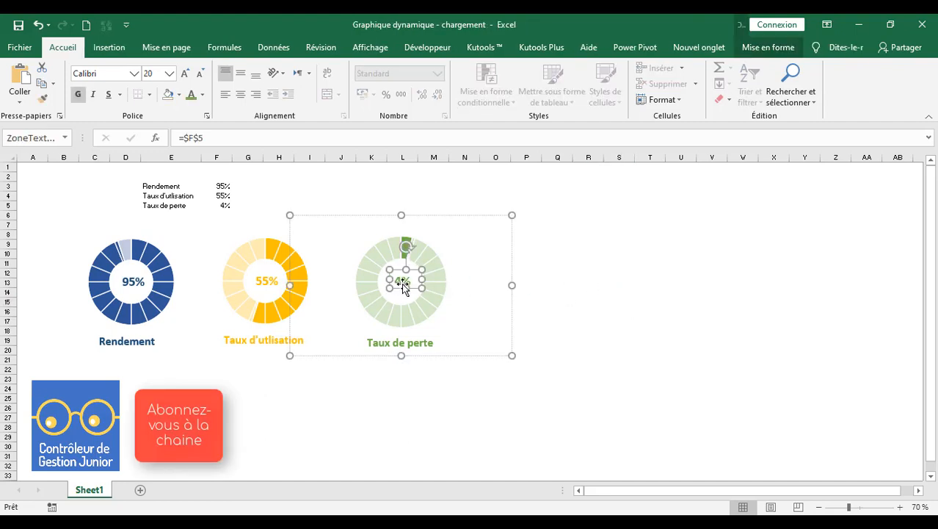
{"action": "left_click_drag", "start_coordinate": [413, 288], "coordinate": [412, 287]}
{"action": "left_click", "coordinate": [557, 293]}
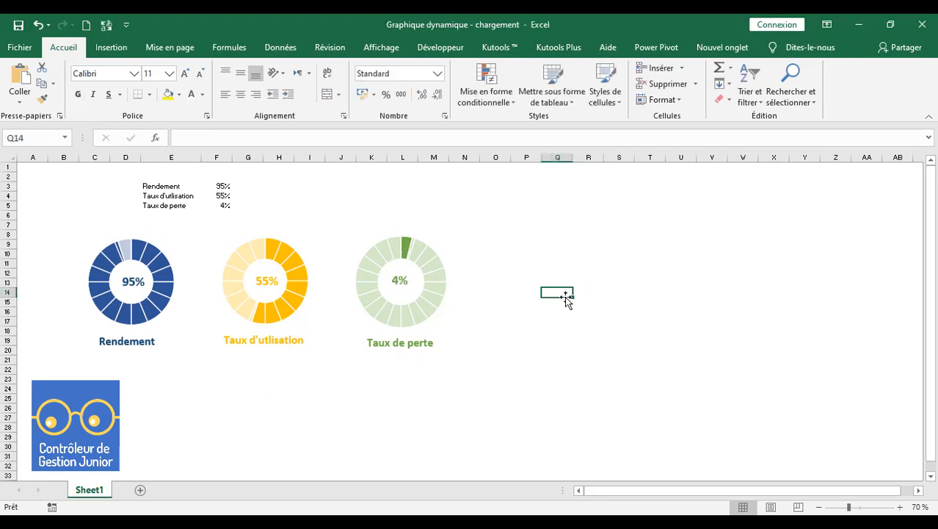